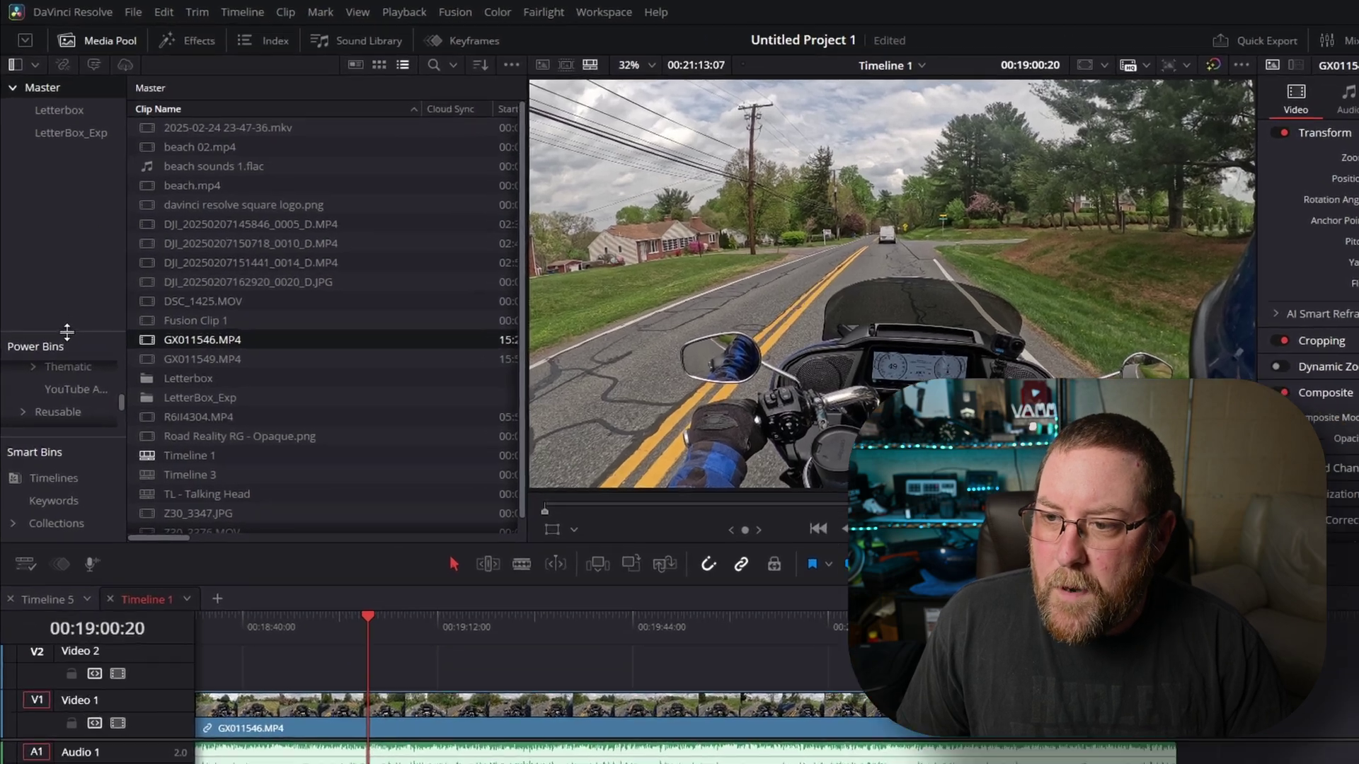
Step: Drag Road Reality RG - Opaque.png from the Logos bin onto V2 above the ride clip at the playhead
drag(60, 283, 56, 178)
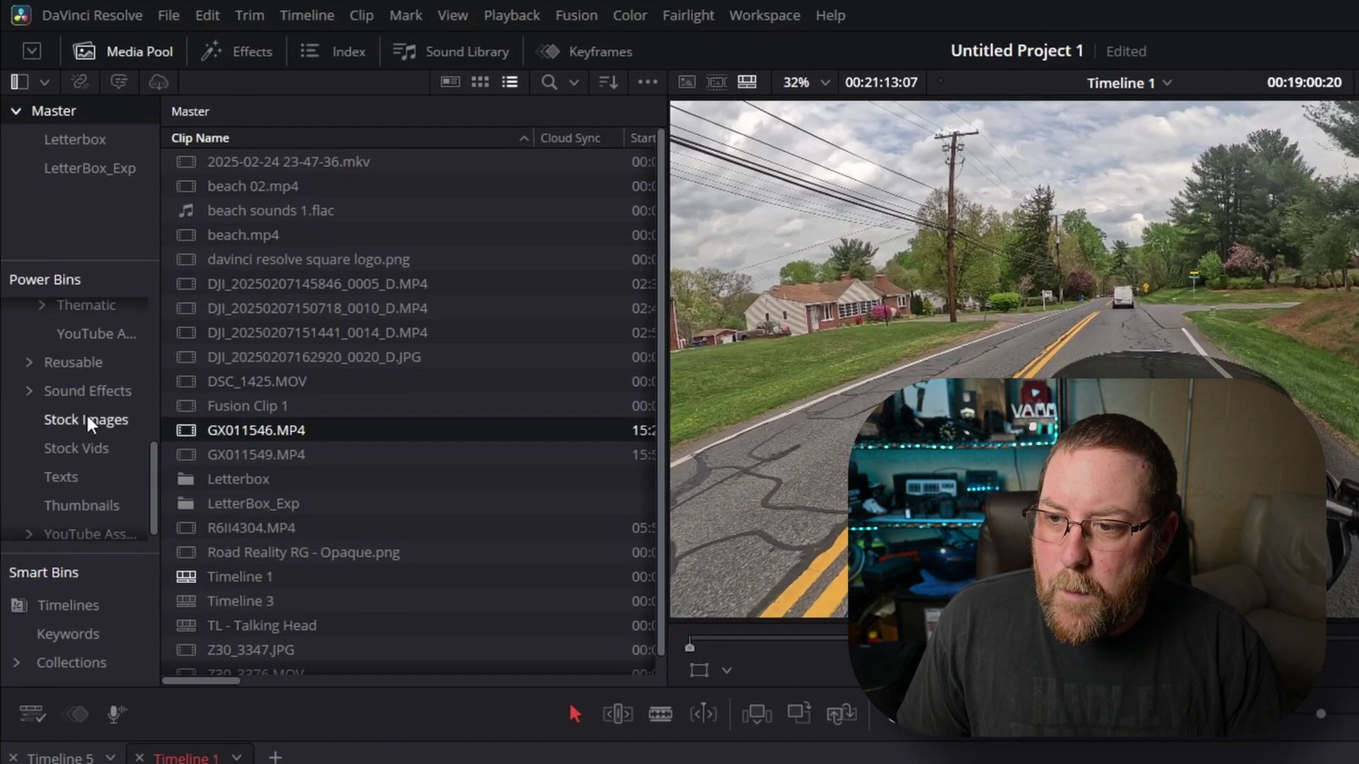
scroll(83, 413, up, 4)
click(70, 358)
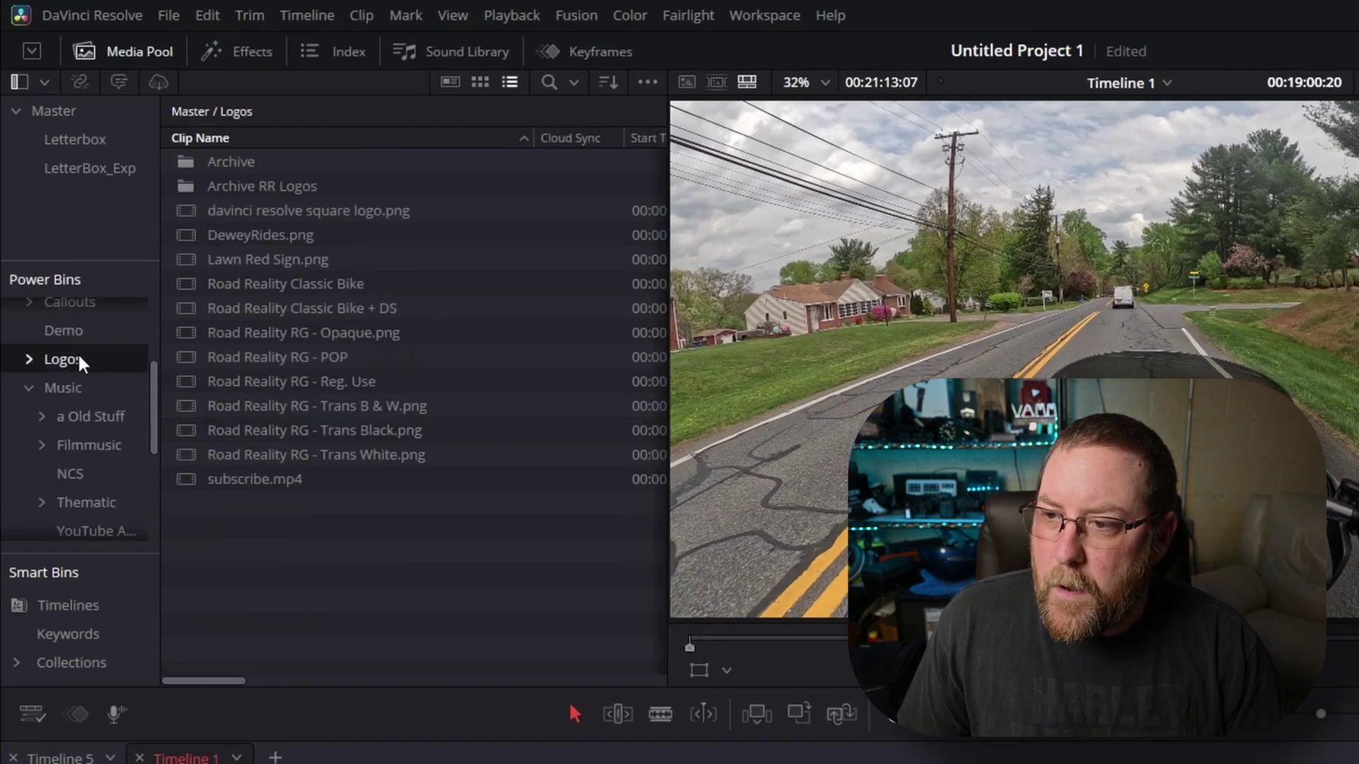
drag(326, 332, 471, 763)
mouse_move(325, 524)
mouse_down()
mouse_move(352, 538)
mouse_move(343, 519)
mouse_move(330, 538)
mouse_move(325, 522)
mouse_move(335, 542)
mouse_up()
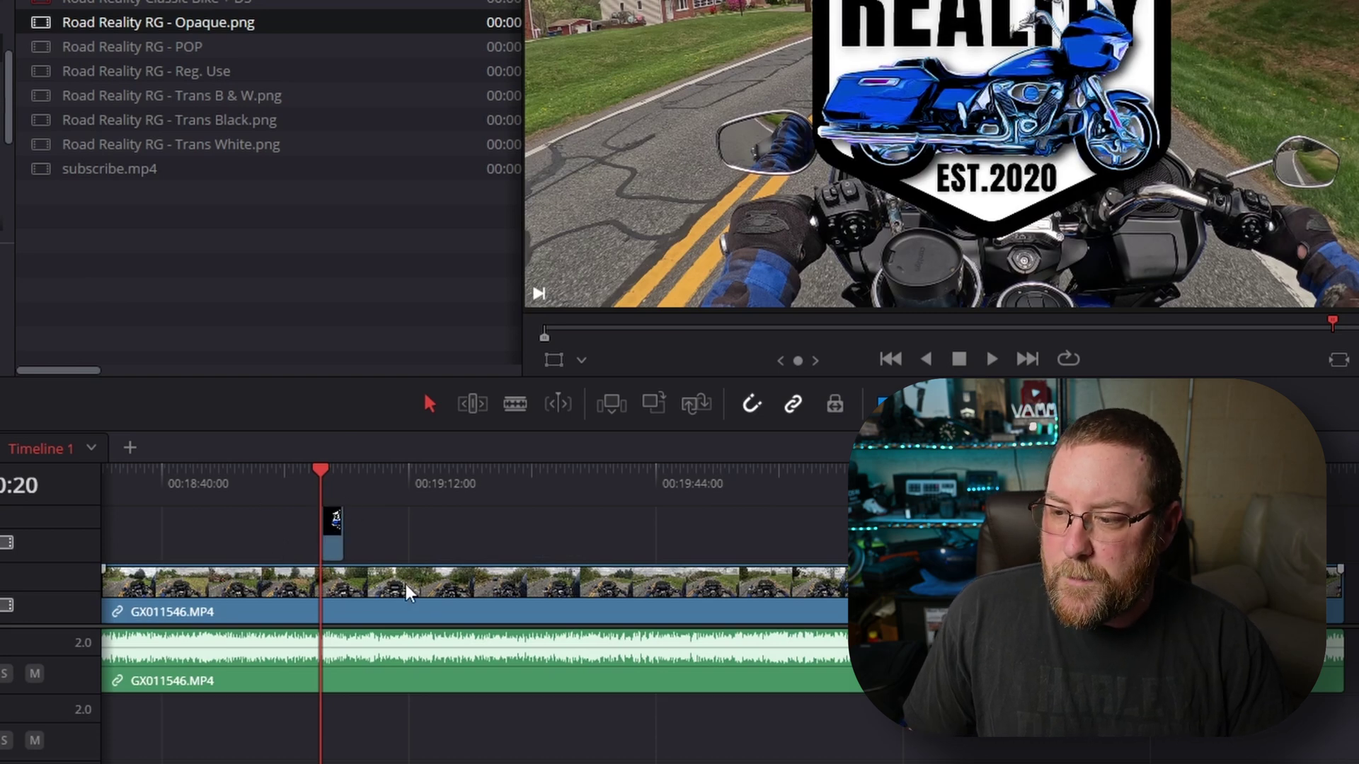
Step: Zoom the timeline onto the Opaque logo and enlarge the video tracks, then add and delete the Road Reality RG - POP logo
scroll(364, 555, up, 5)
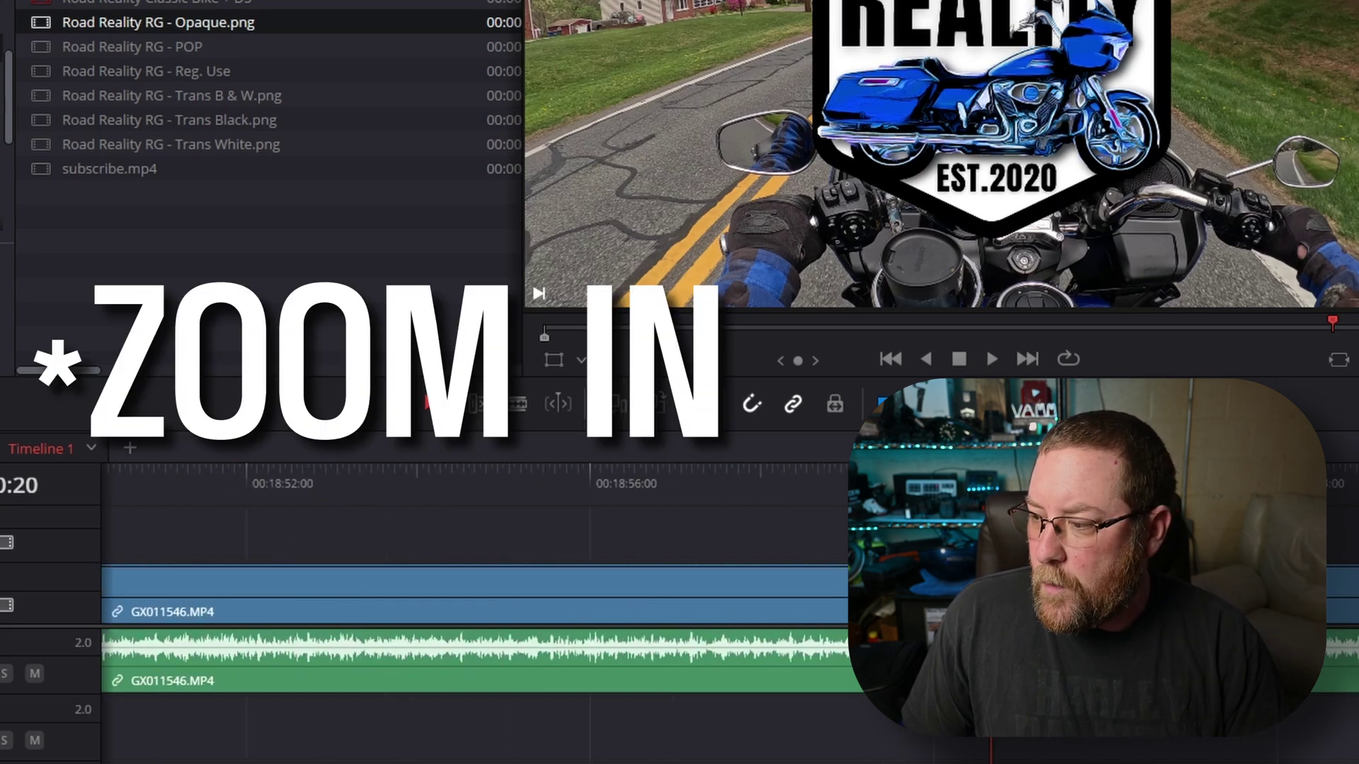
scroll(532, 570, right, 3)
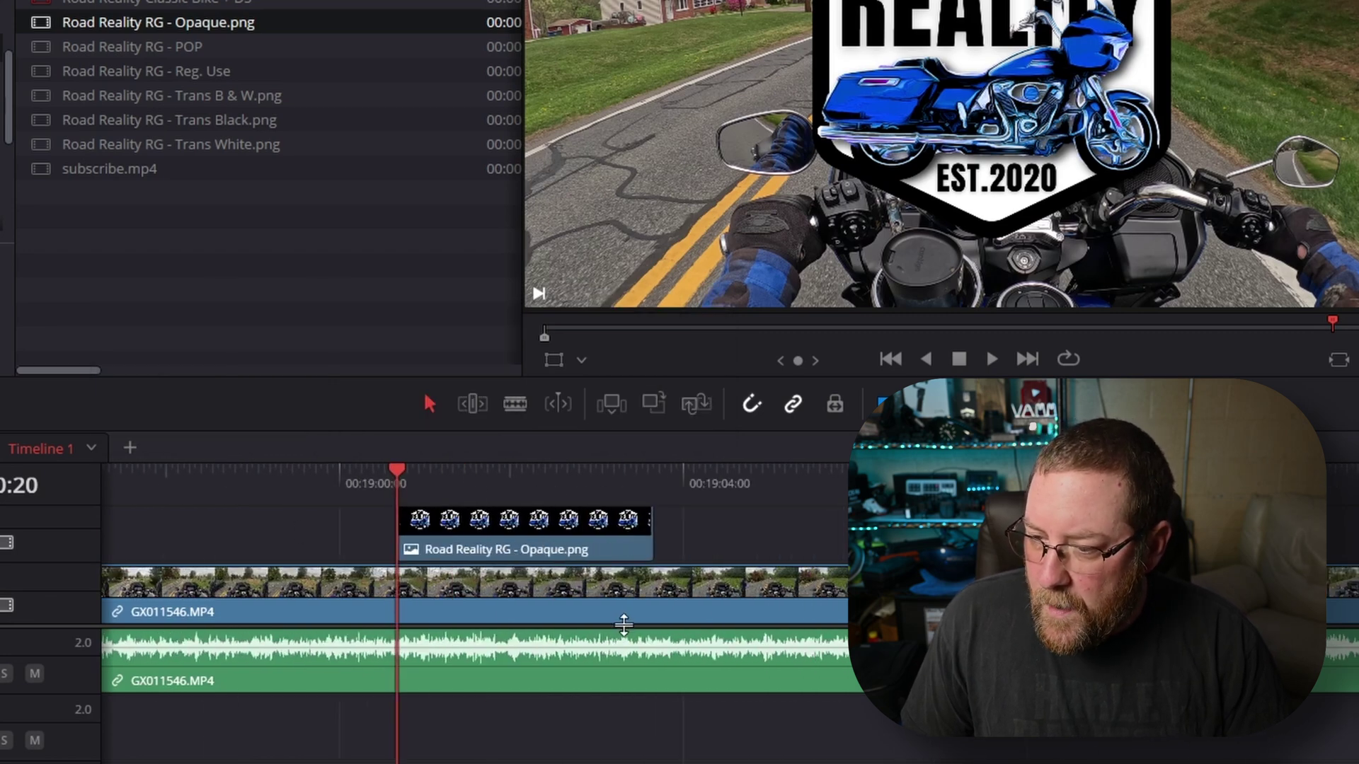
drag(623, 624, 623, 646)
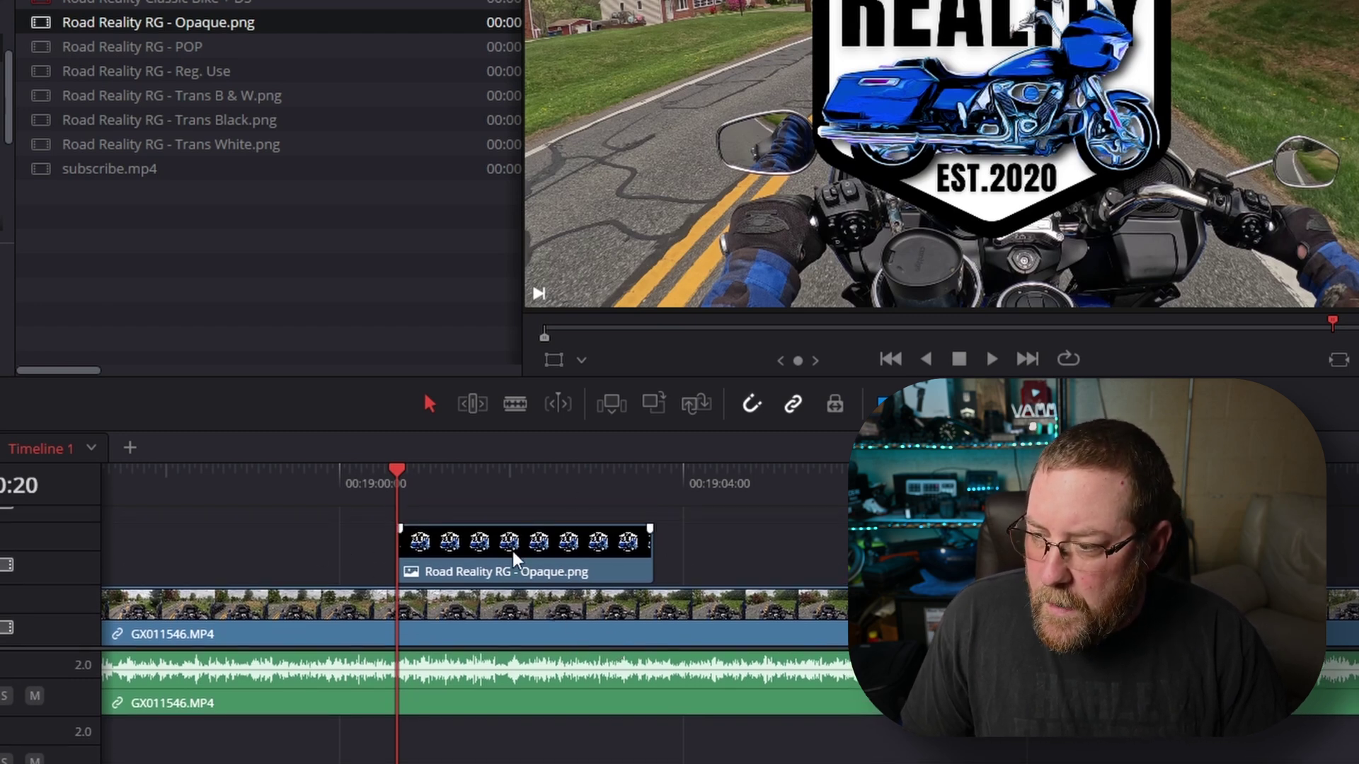
drag(142, 49, 722, 559)
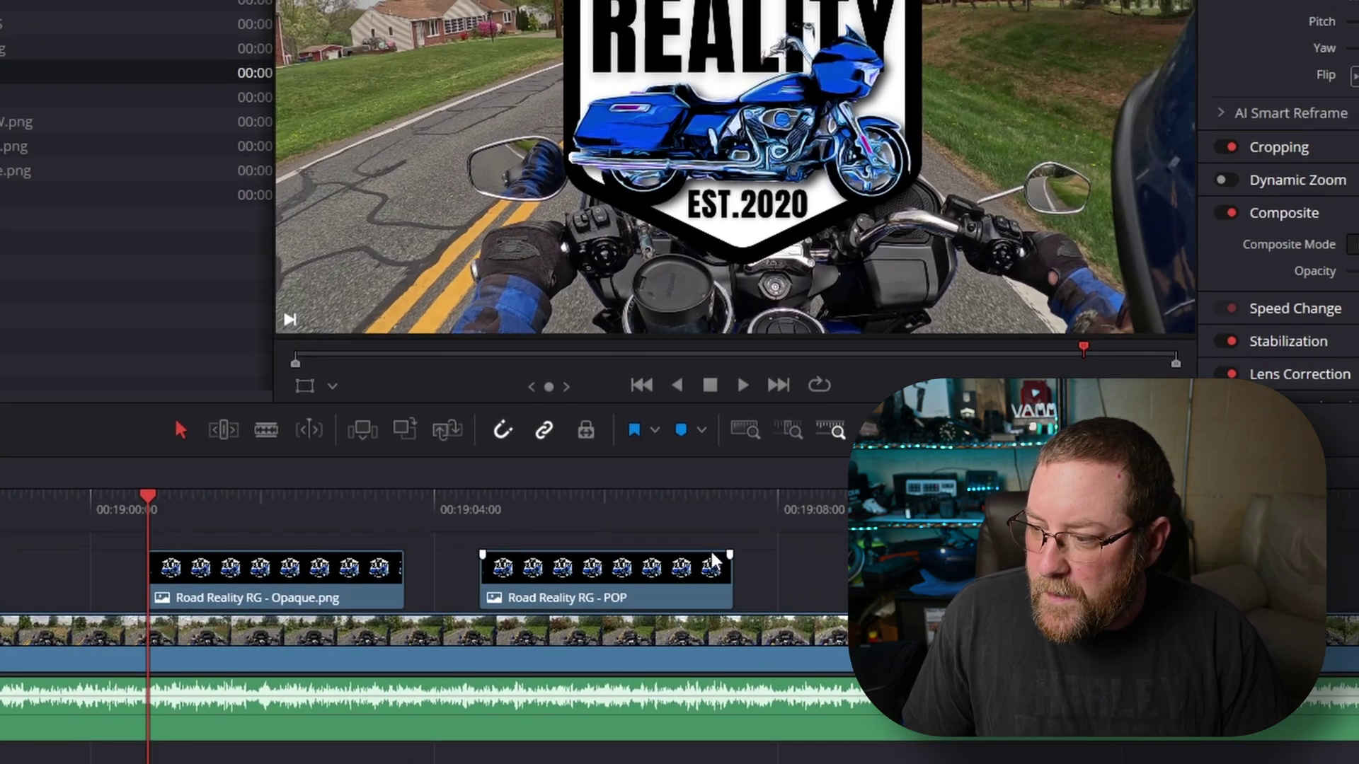
key(Delete)
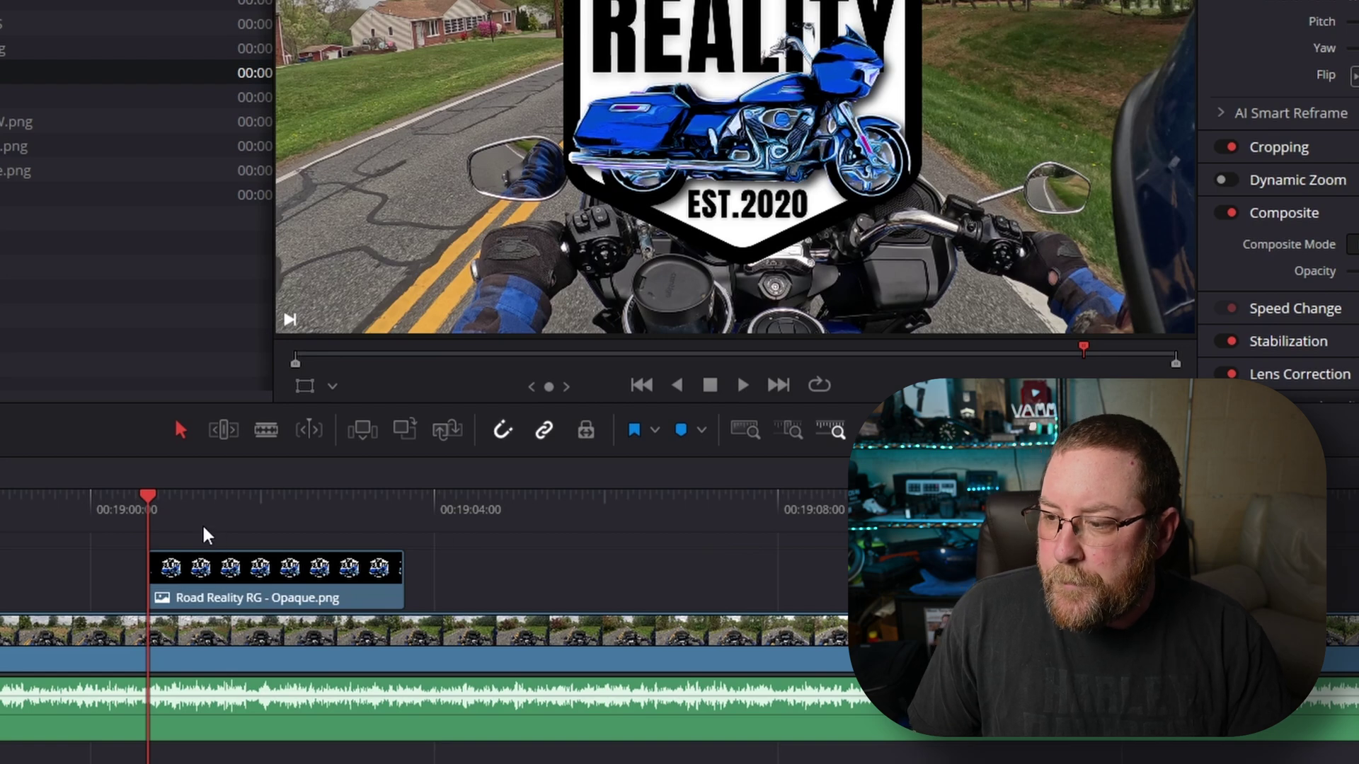
drag(302, 676, 291, 650)
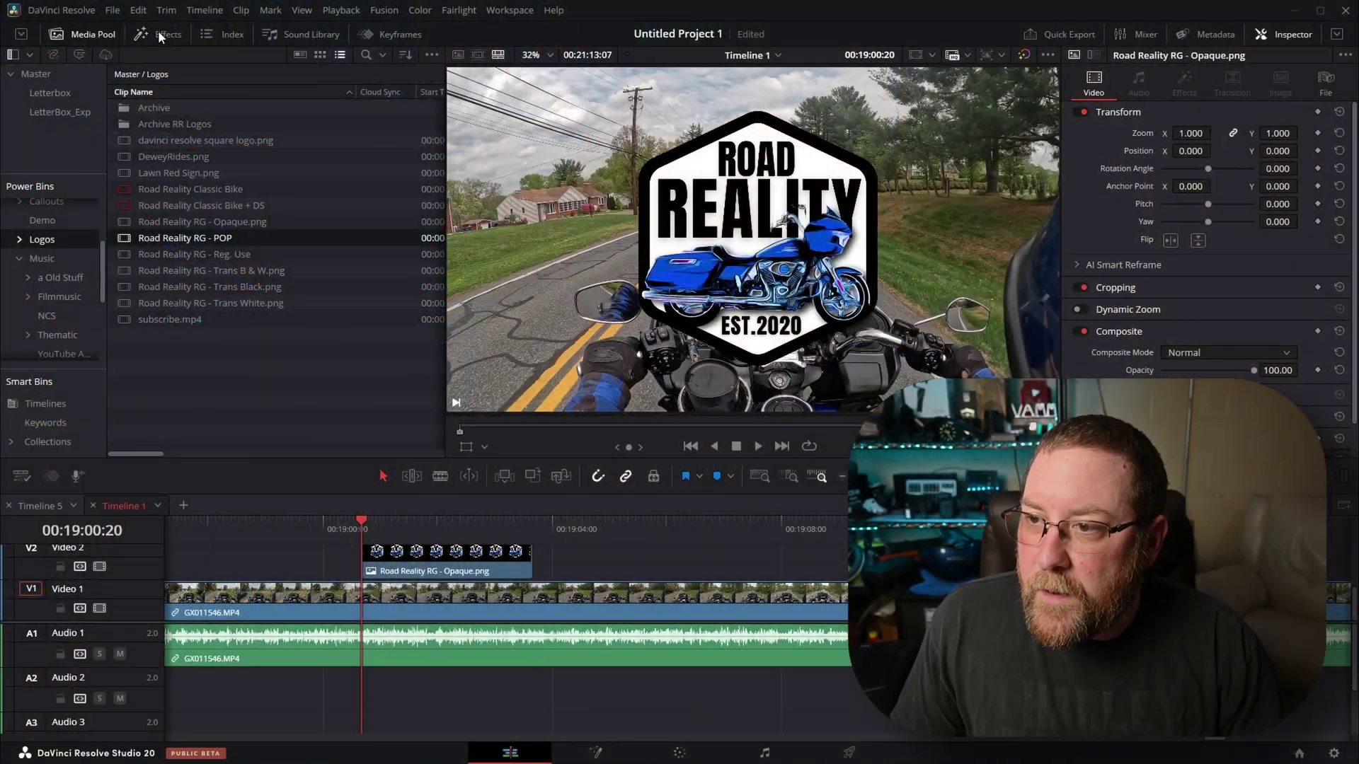
Step: Apply the LogoPOP favourite effect to the Opaque logo clip, check it in the Inspector, then undo it
click(162, 35)
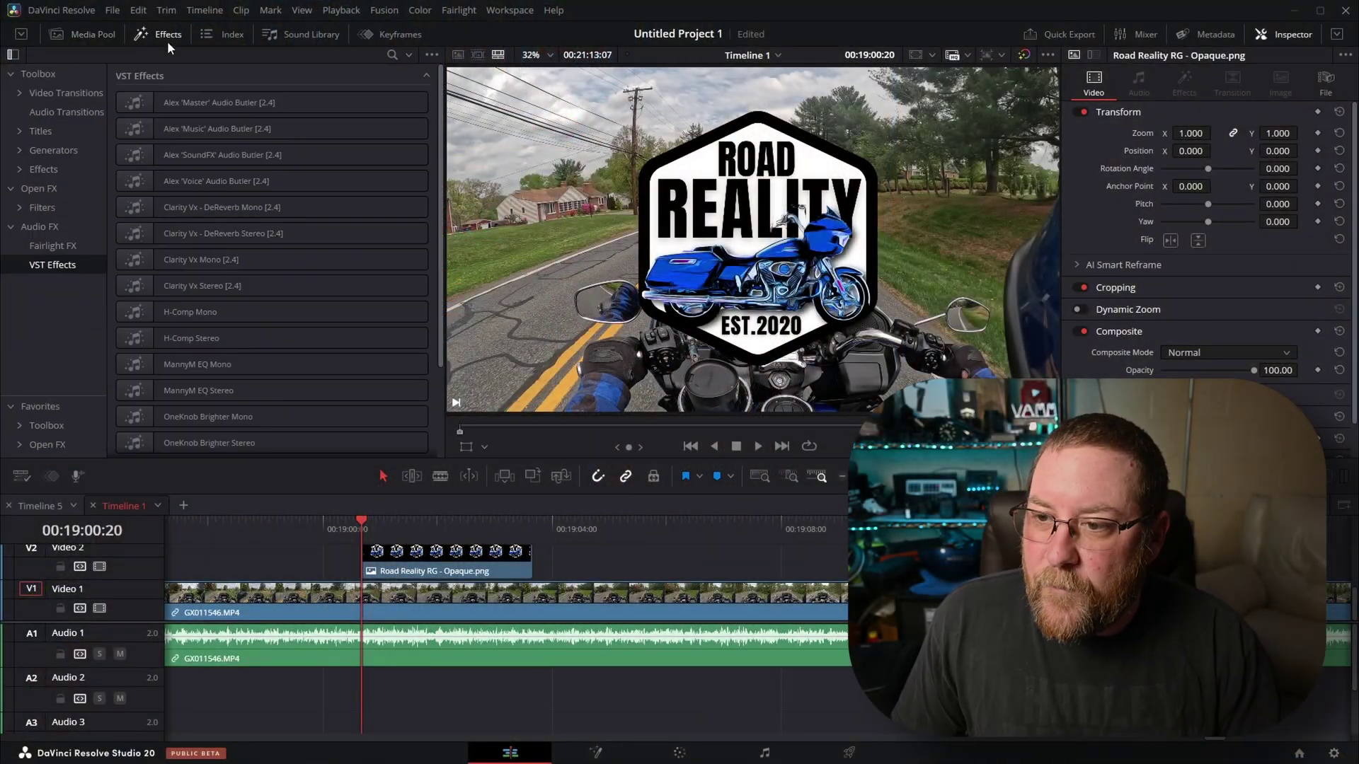
click(41, 407)
scroll(224, 308, down, 5)
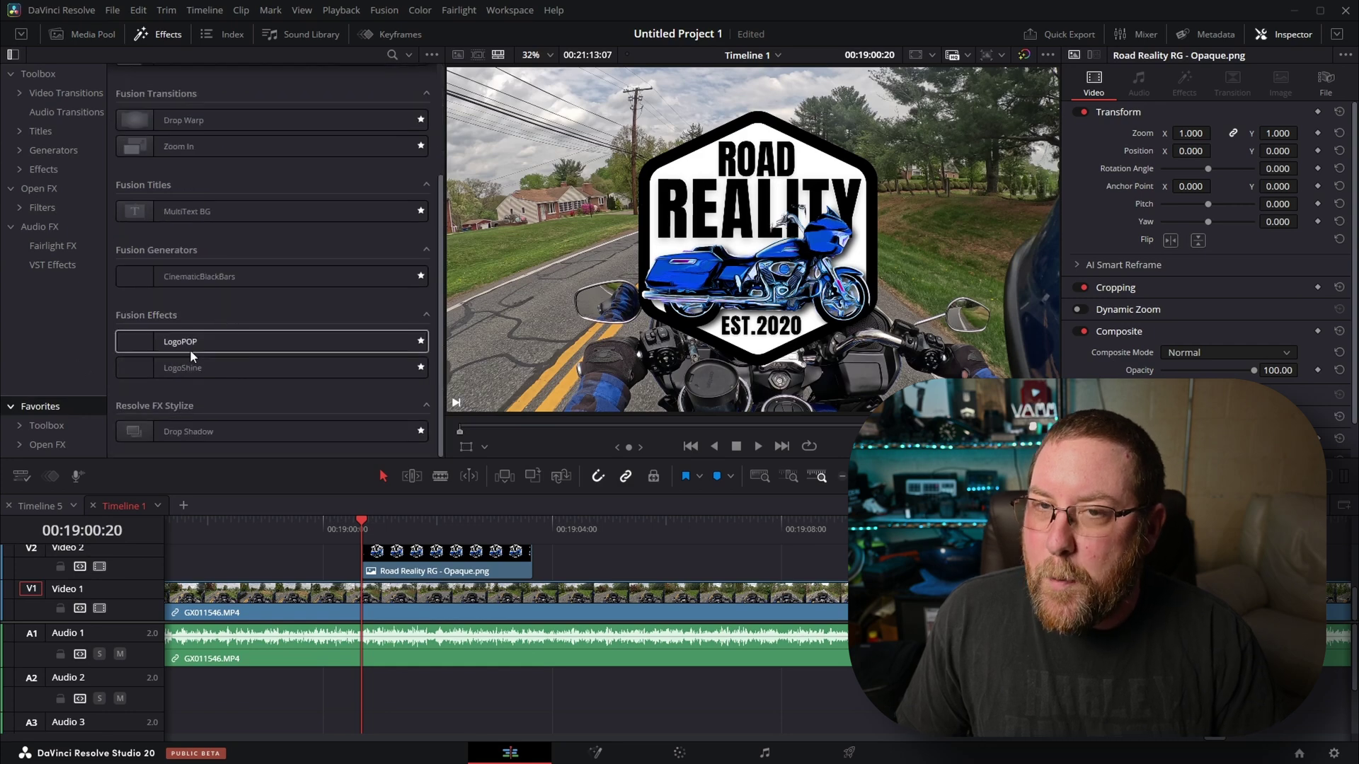
drag(193, 347, 543, 536)
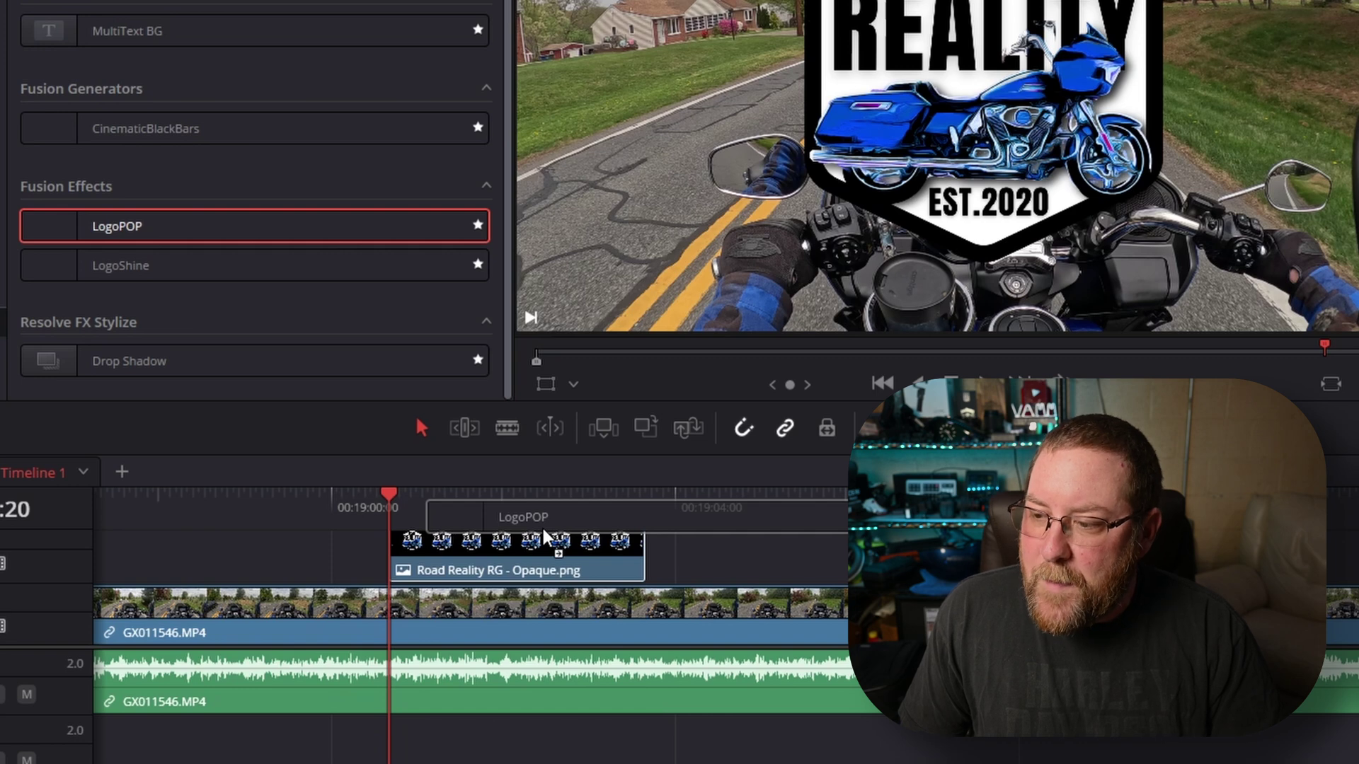
drag(542, 528, 541, 527)
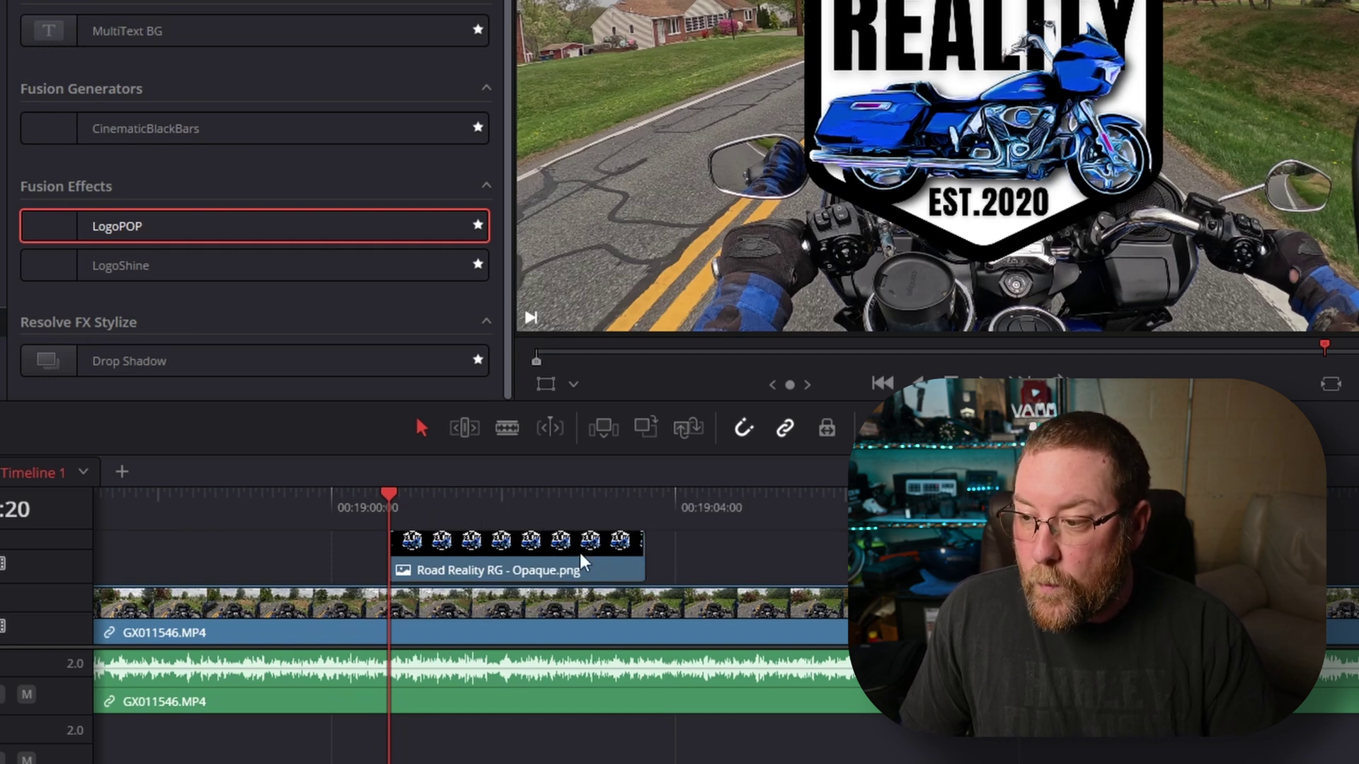
drag(136, 224, 590, 570)
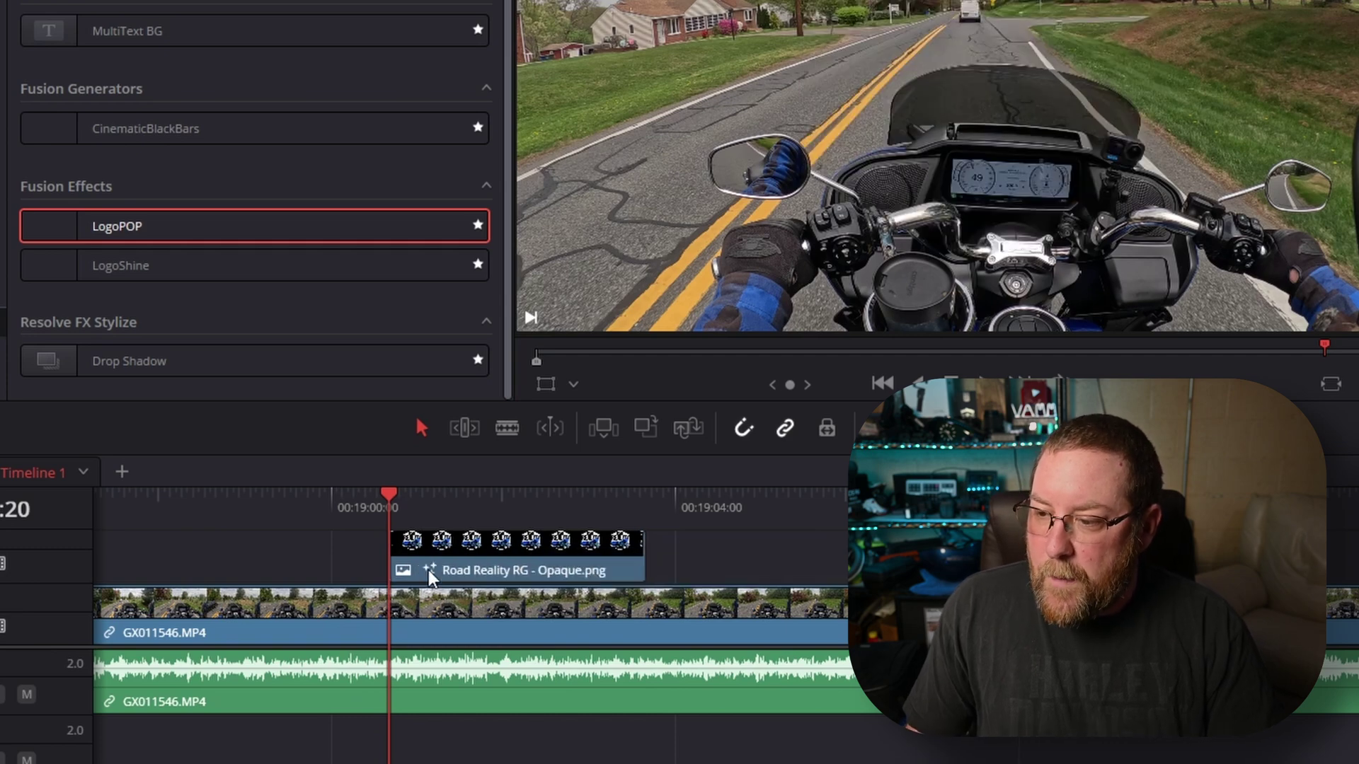
click(1332, 21)
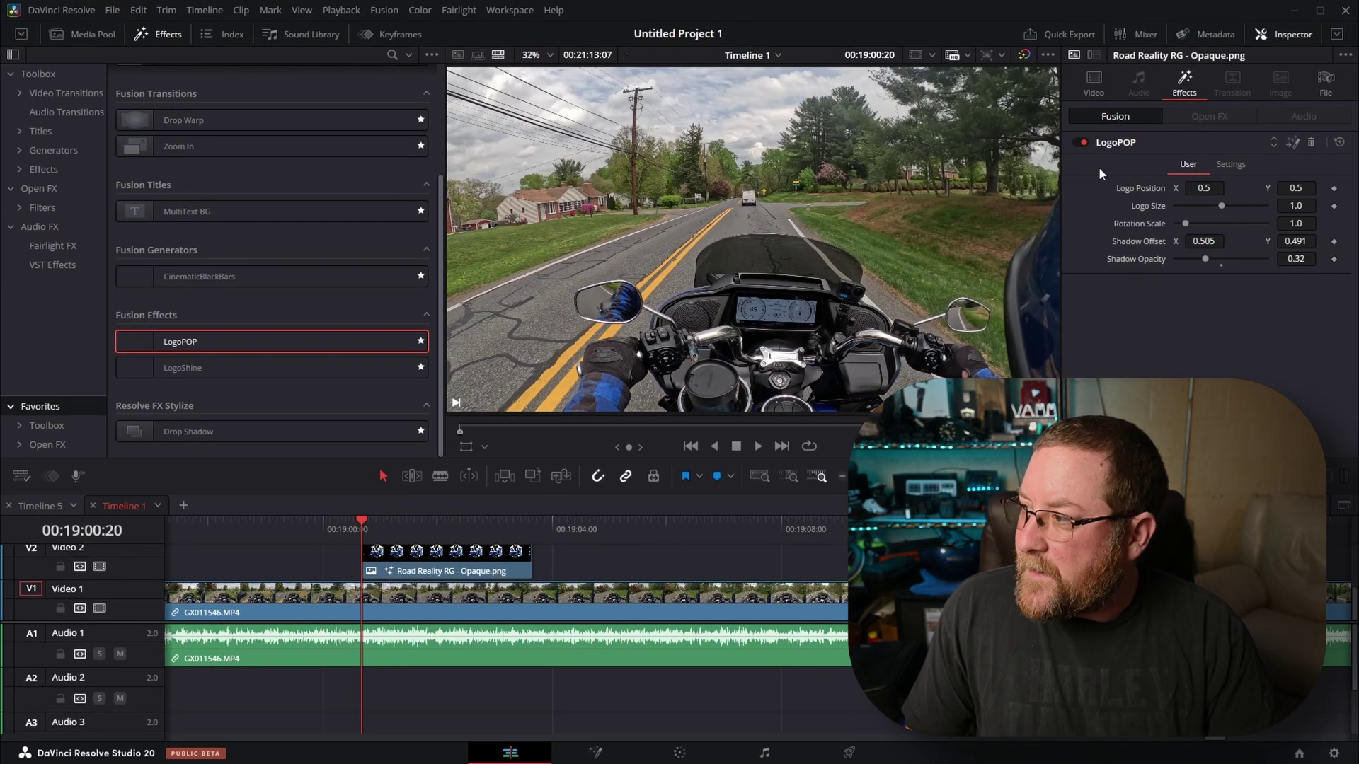
key(ctrl+z)
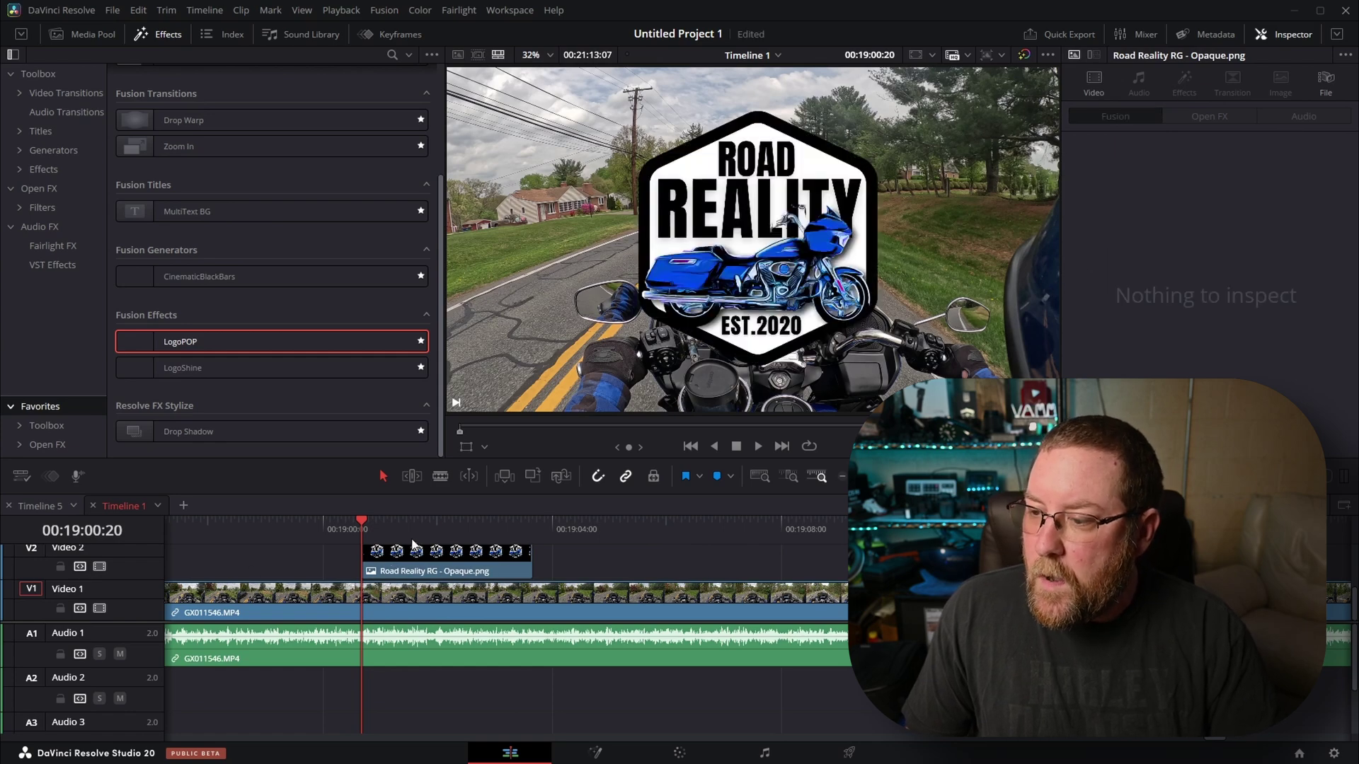
drag(226, 352, 517, 521)
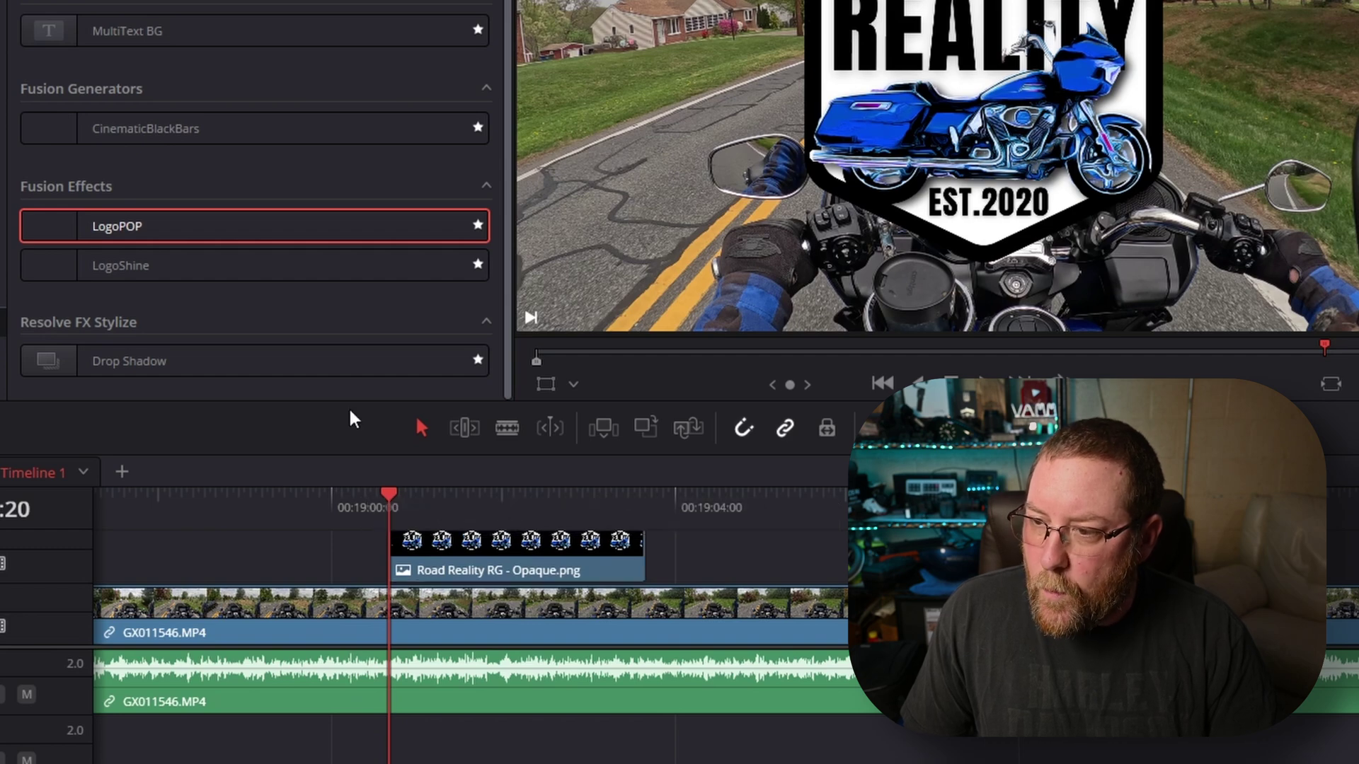
drag(116, 226, 436, 529)
drag(154, 242, 486, 576)
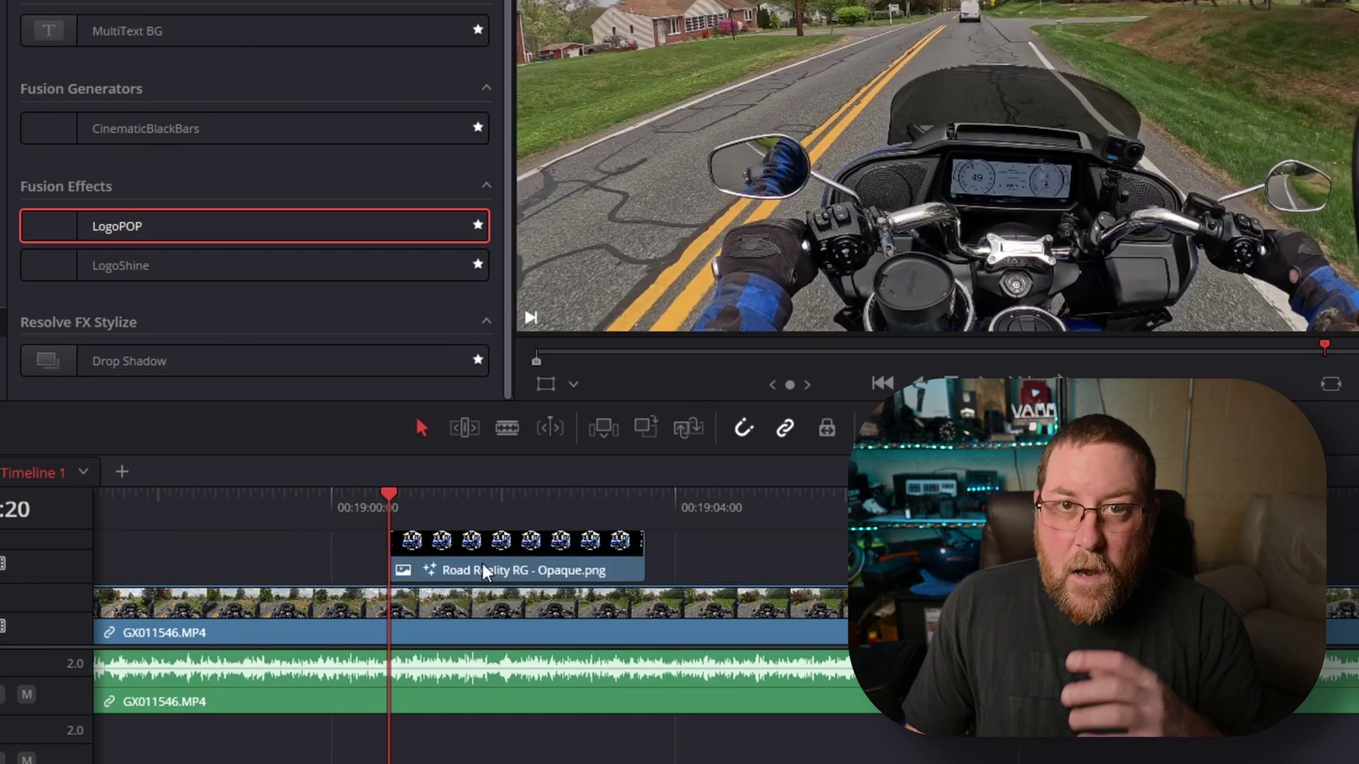
click(480, 567)
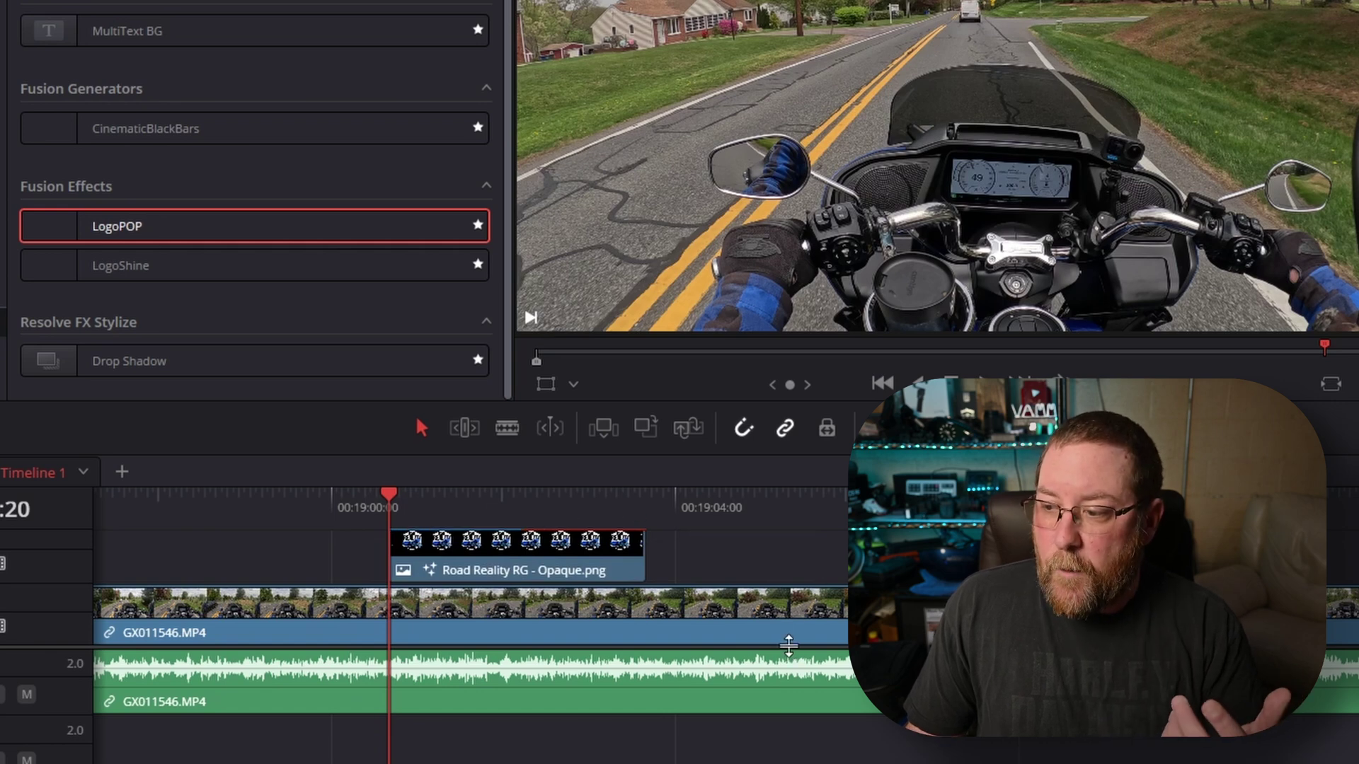
scroll(637, 580, up, 2)
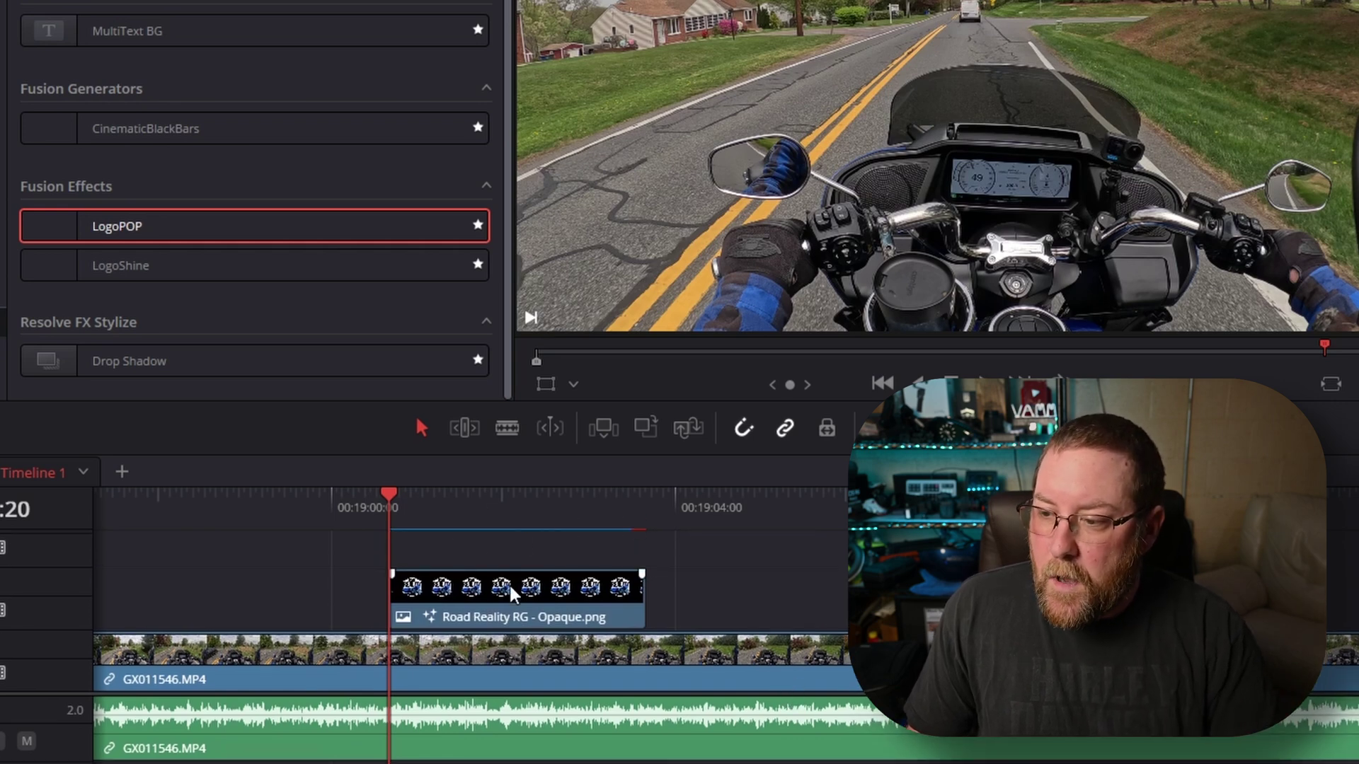
key(ctrl+z)
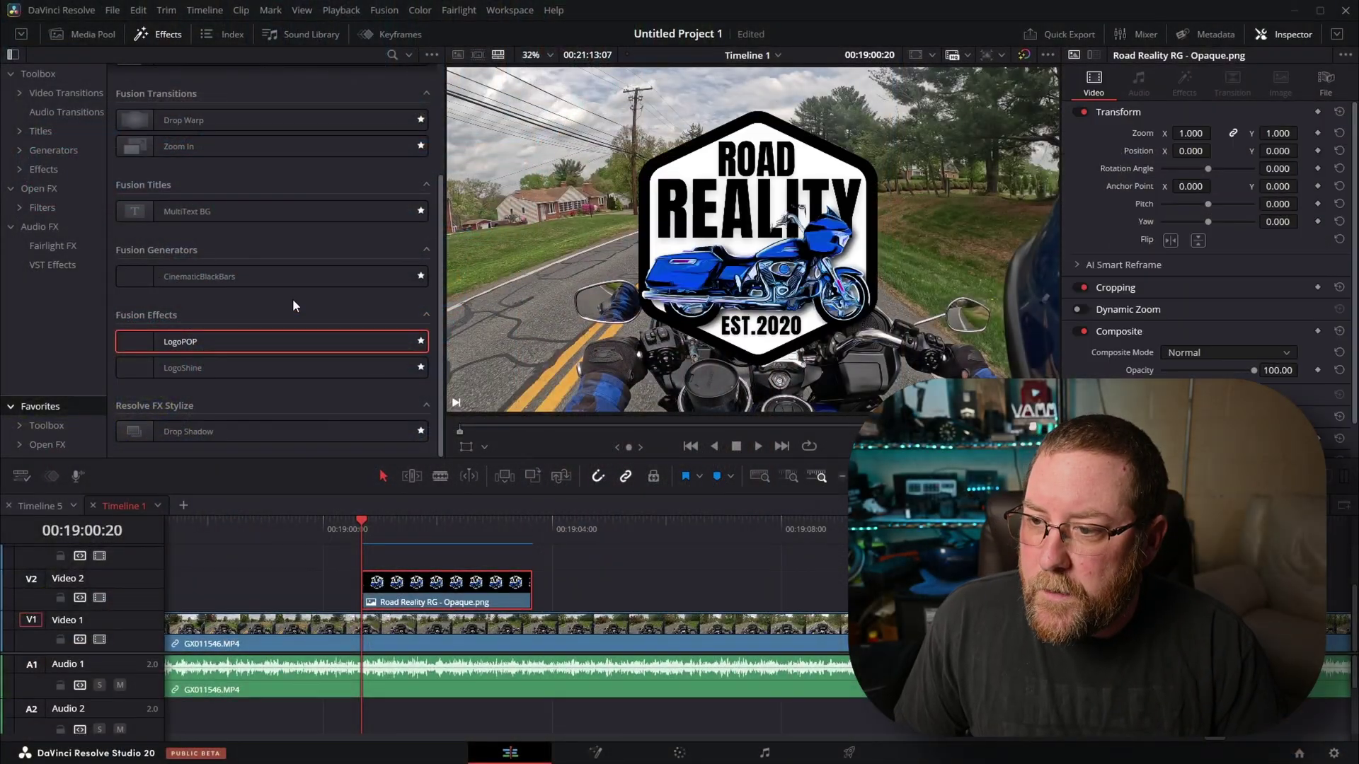
Step: Place davinci resolve square logo.png after the Opaque logo on V2 and drop a Cross Dissolve where they meet
click(90, 34)
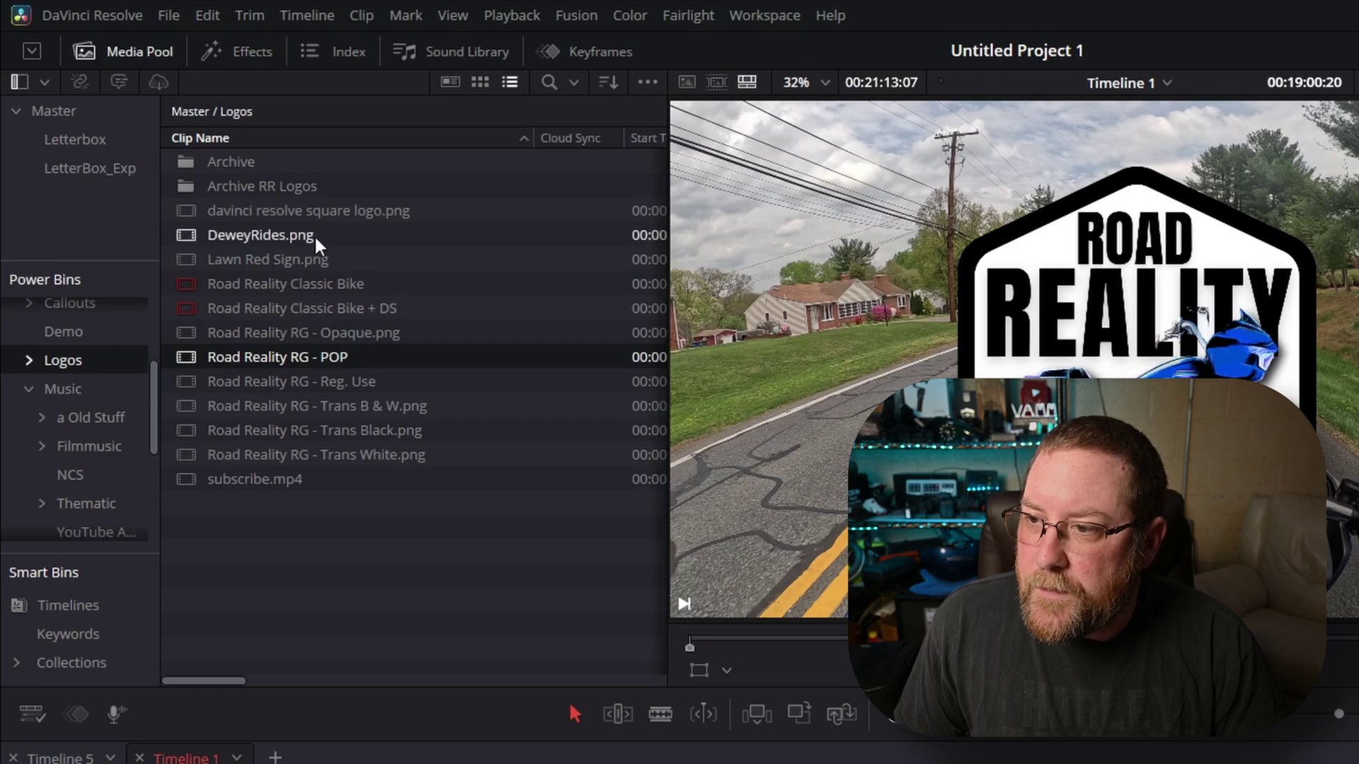
drag(304, 211, 798, 763)
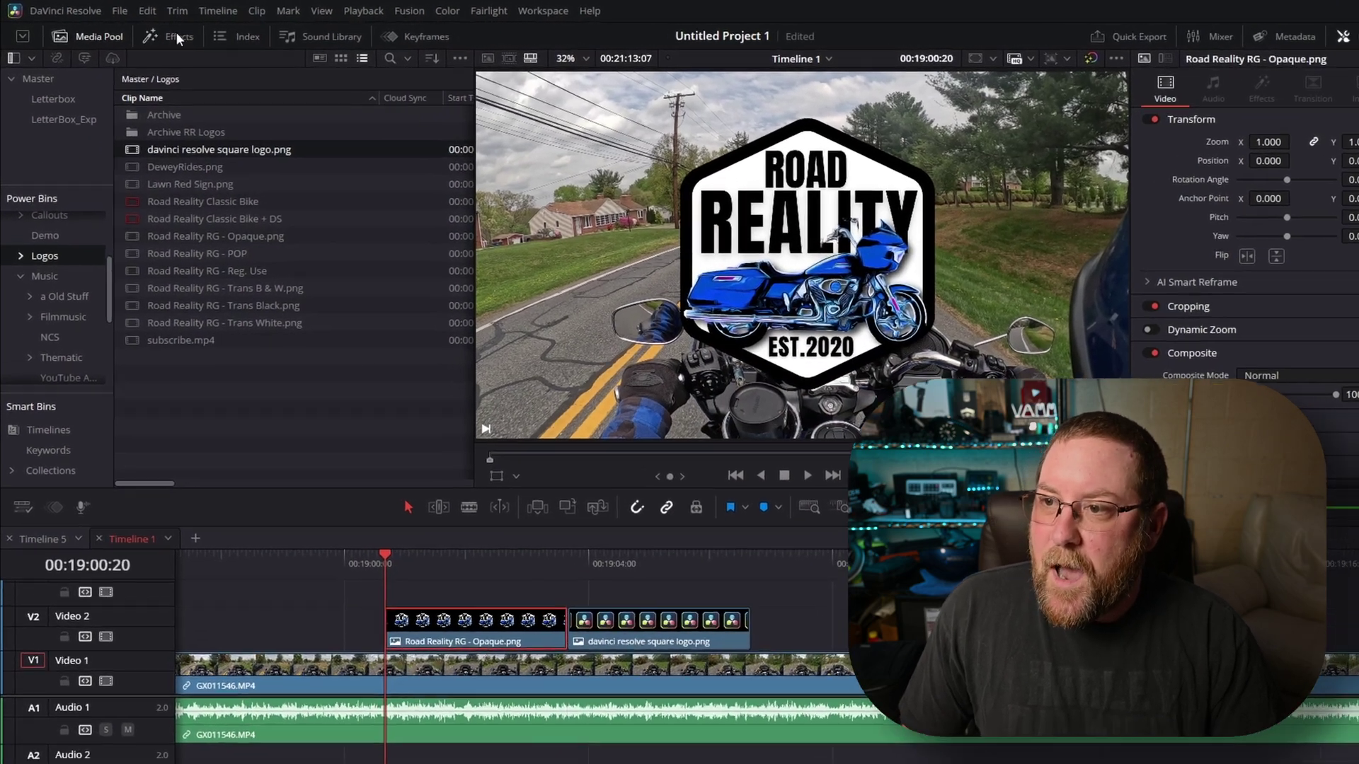
click(174, 33)
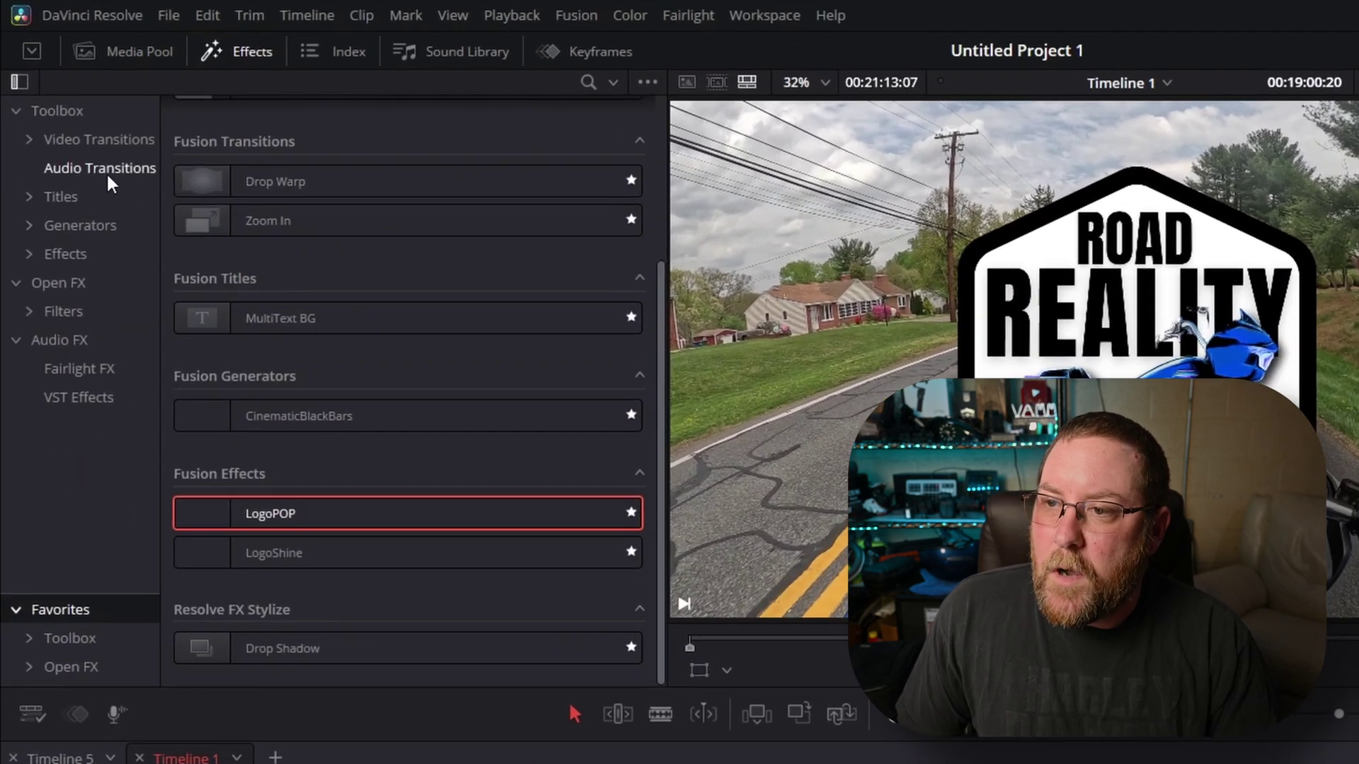
click(104, 142)
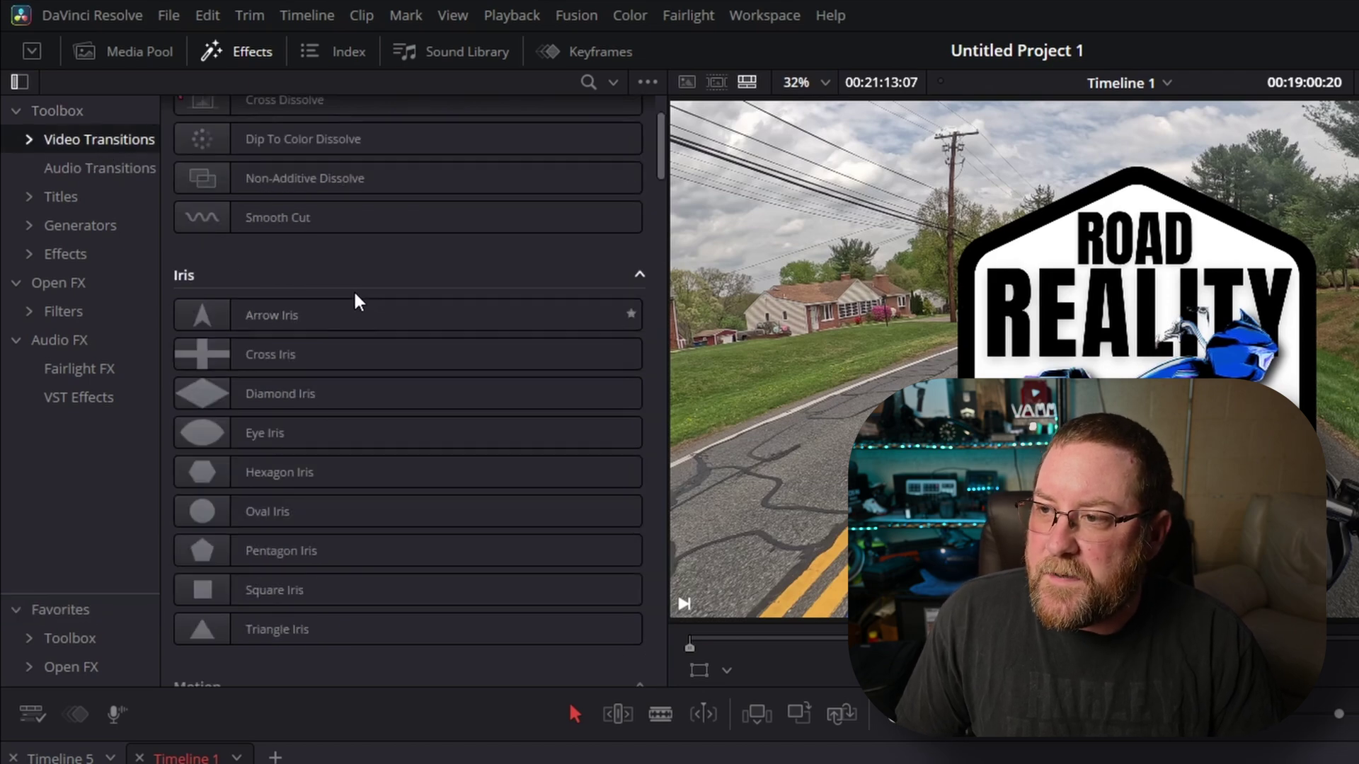
scroll(354, 290, up, 3)
drag(290, 217, 781, 763)
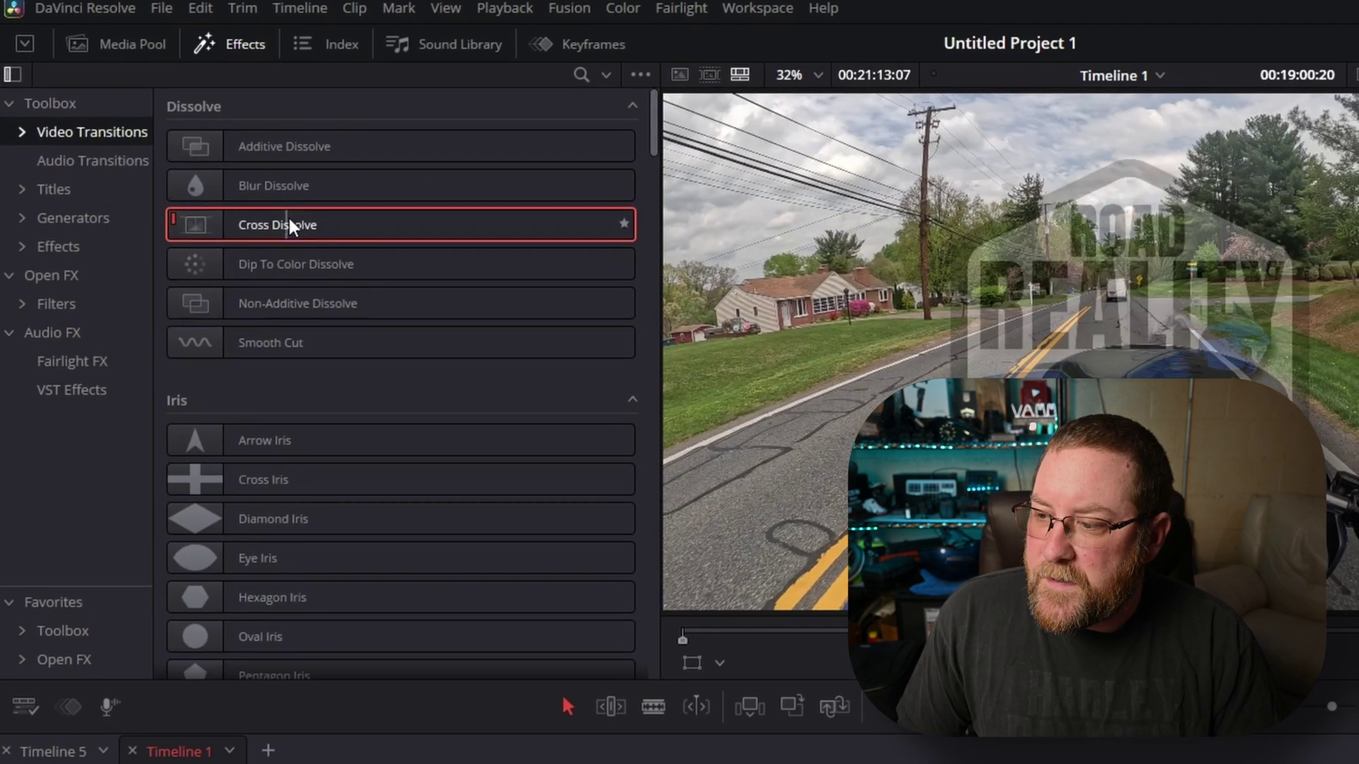
drag(446, 534, 448, 544)
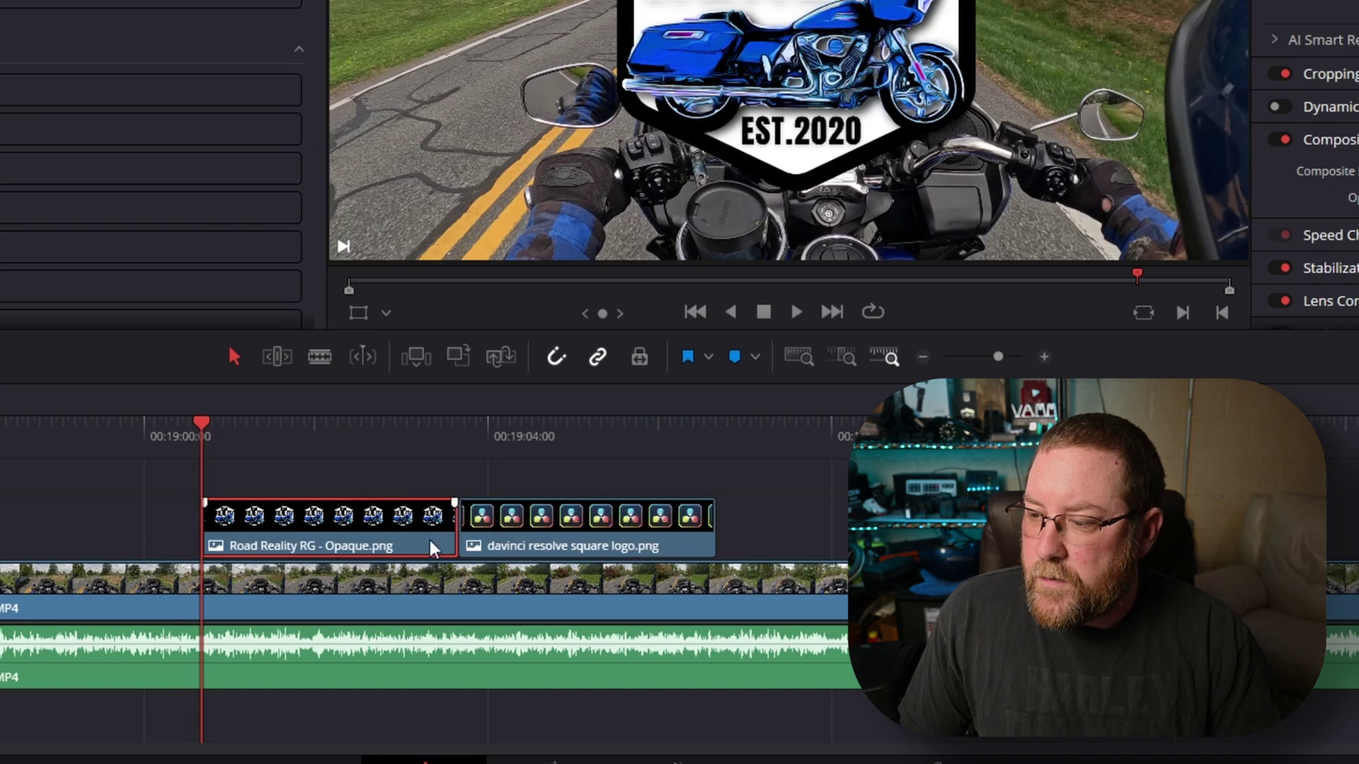
Step: Resize the track areas, add a Cross Dissolve at the logo junction, and play it back
drag(462, 623, 467, 577)
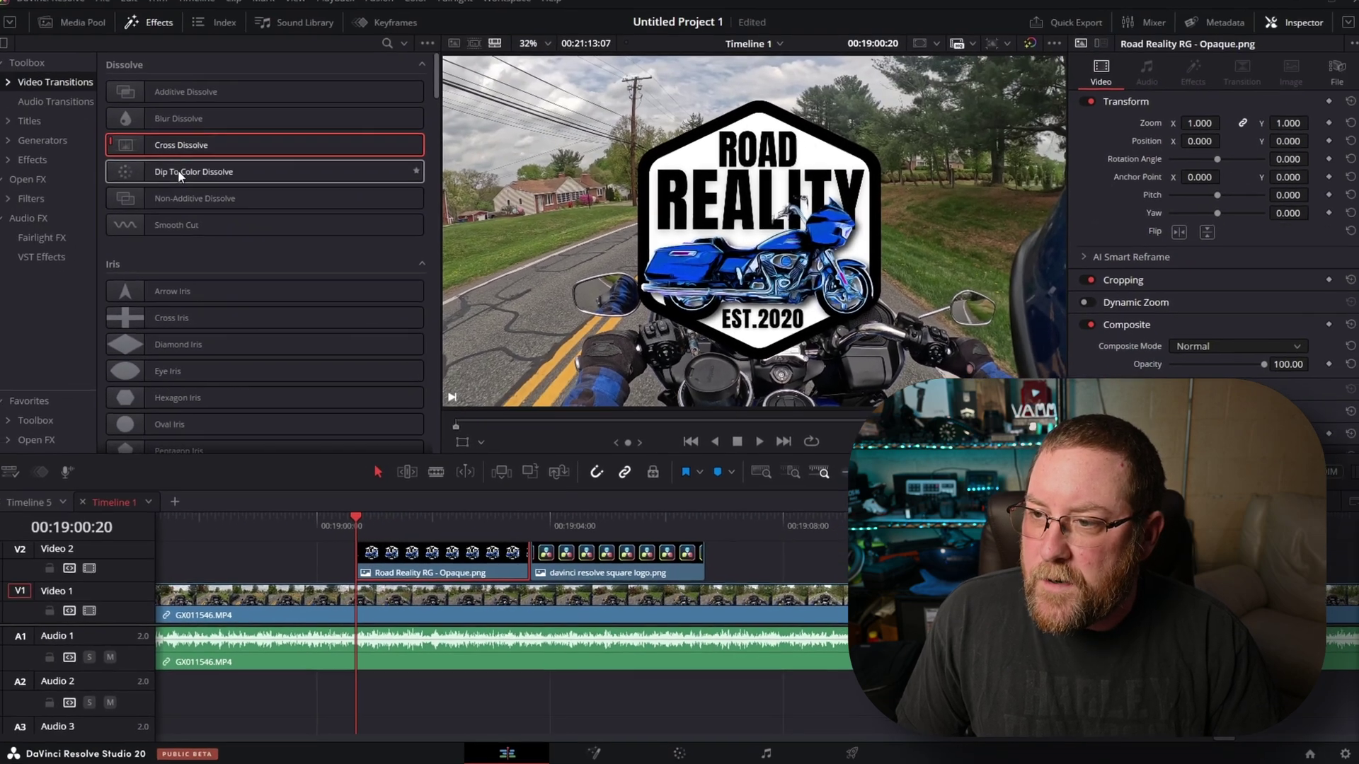
drag(185, 156, 491, 551)
click(420, 478)
key(space)
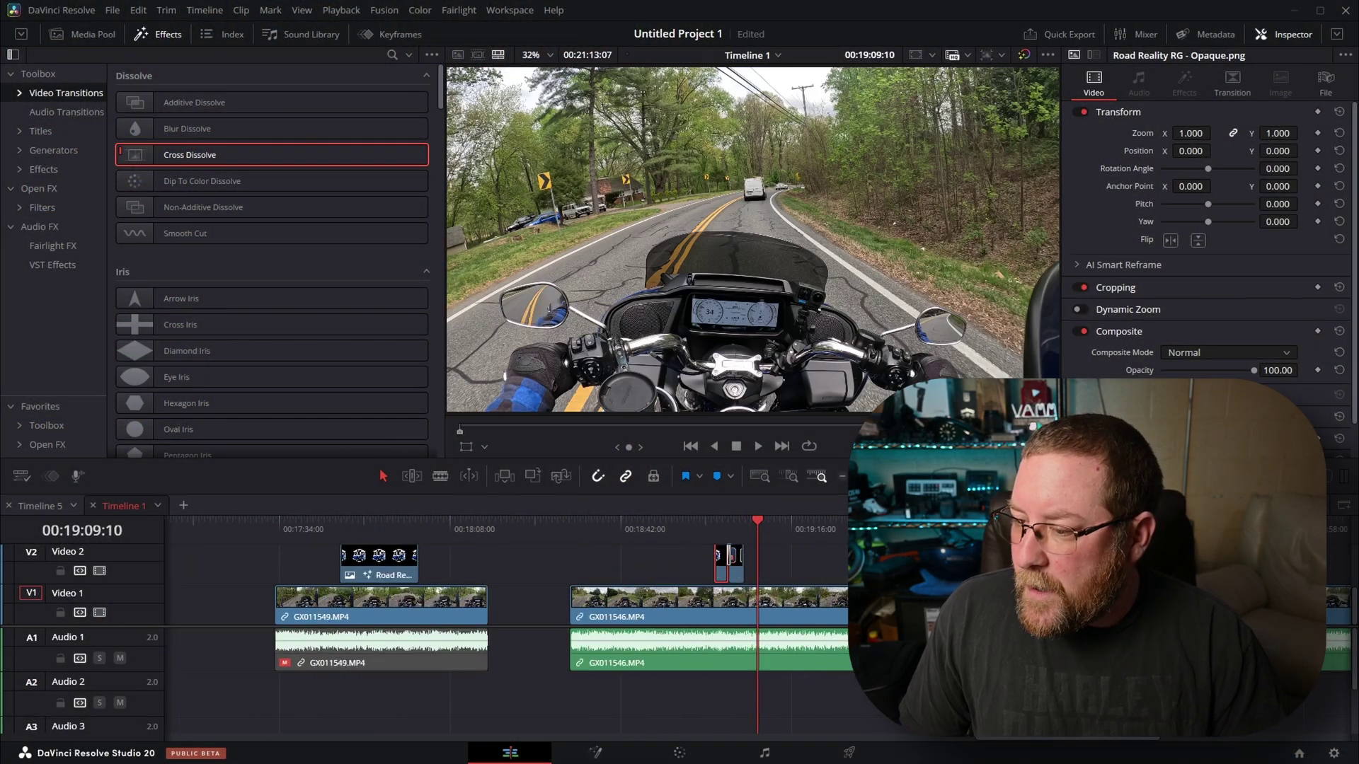
Step: Split GX011546 at the playhead with Ctrl+B and move the right-hand piece aside
scroll(386, 524, right, 5)
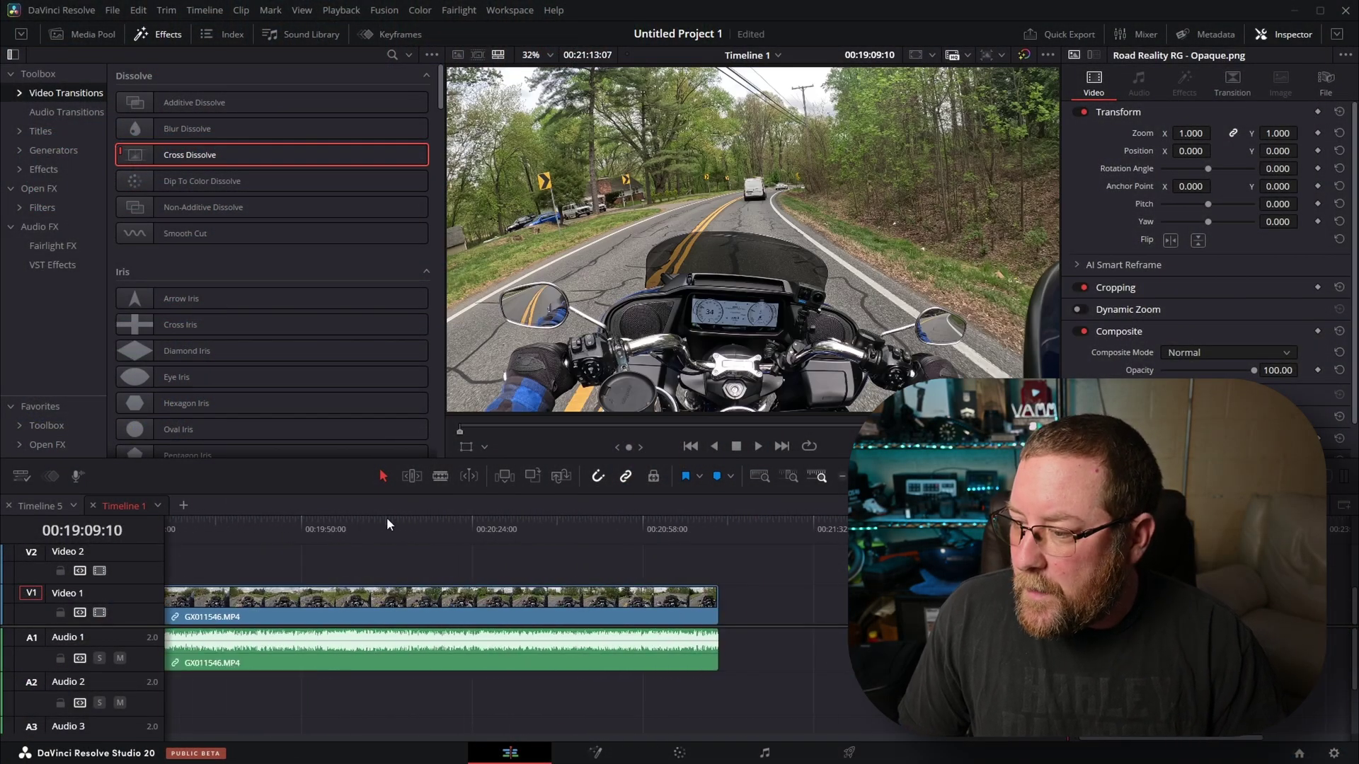
click(651, 531)
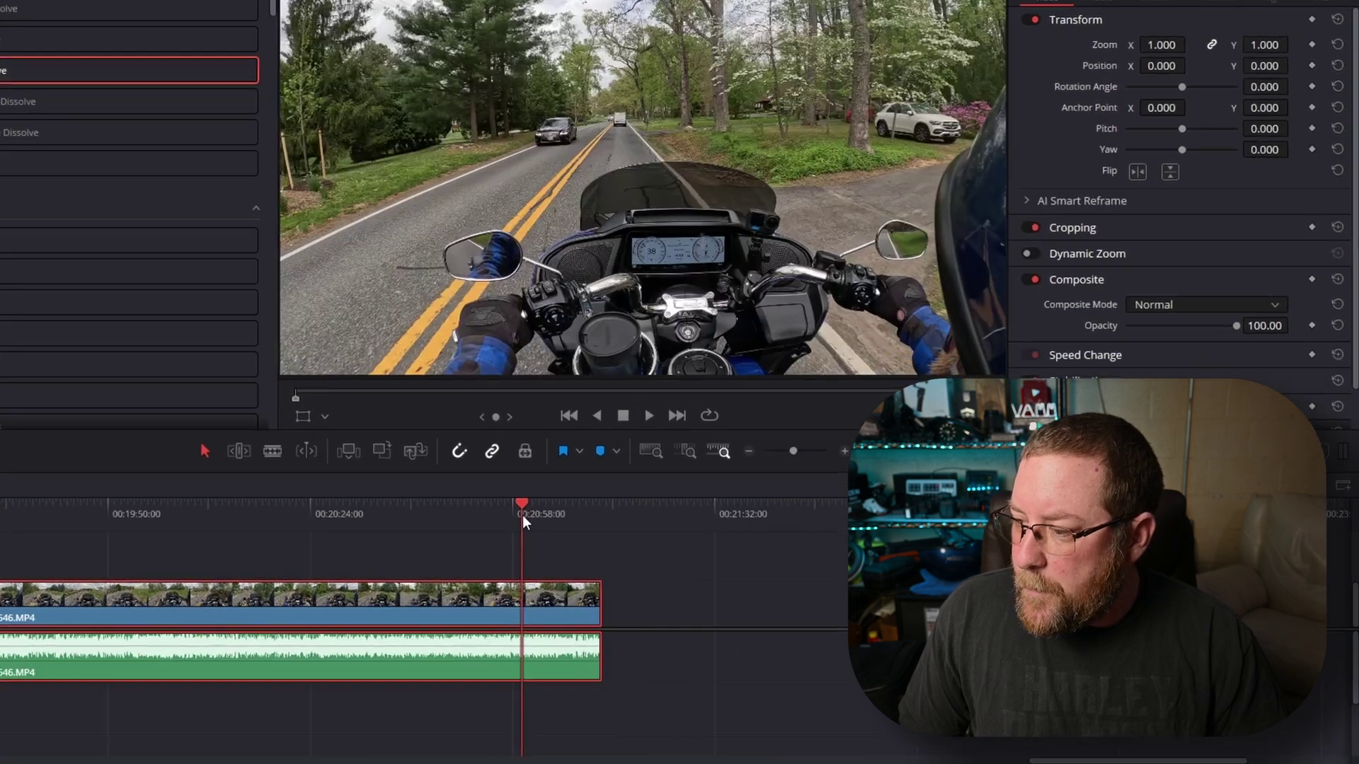
key(ctrl+b)
drag(679, 605, 825, 608)
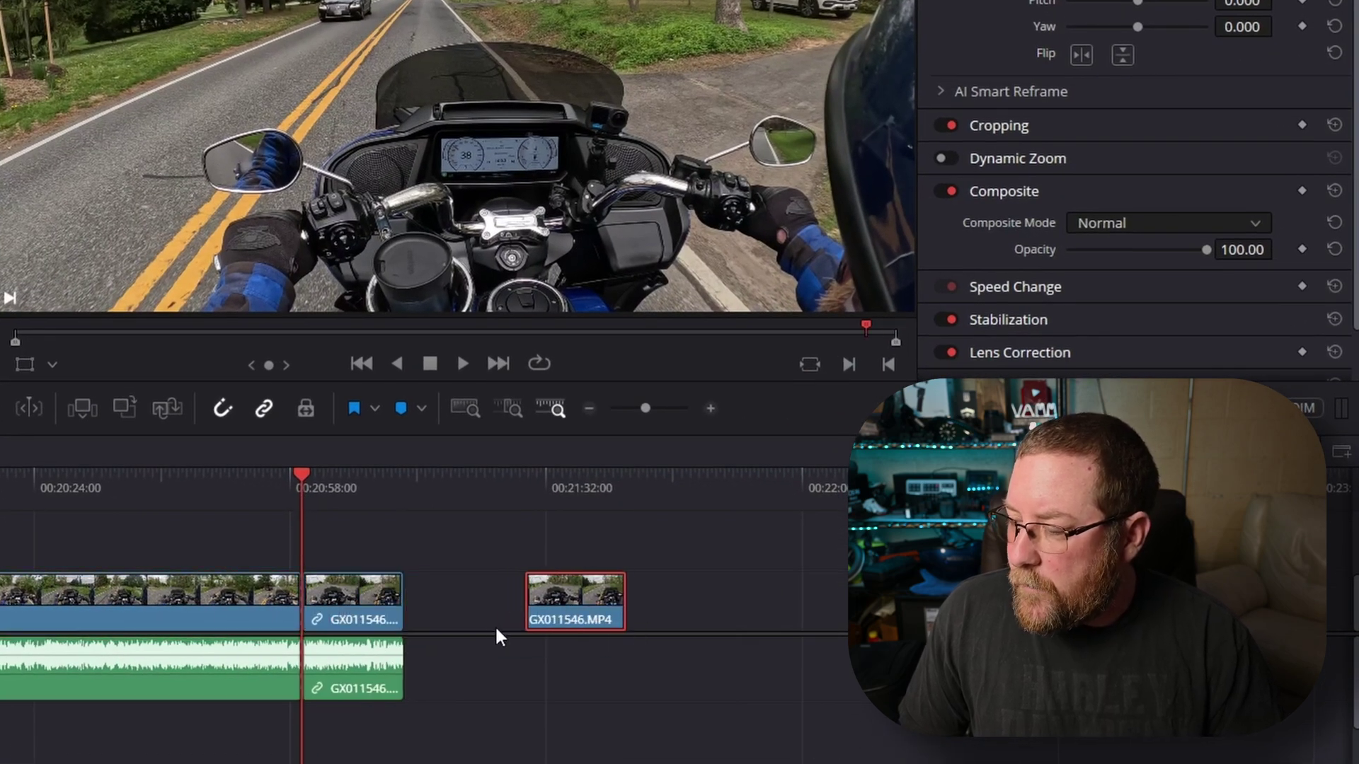
Step: Shorten the split-off piece's end and place GX011545 from the media pool right after it
click(614, 602)
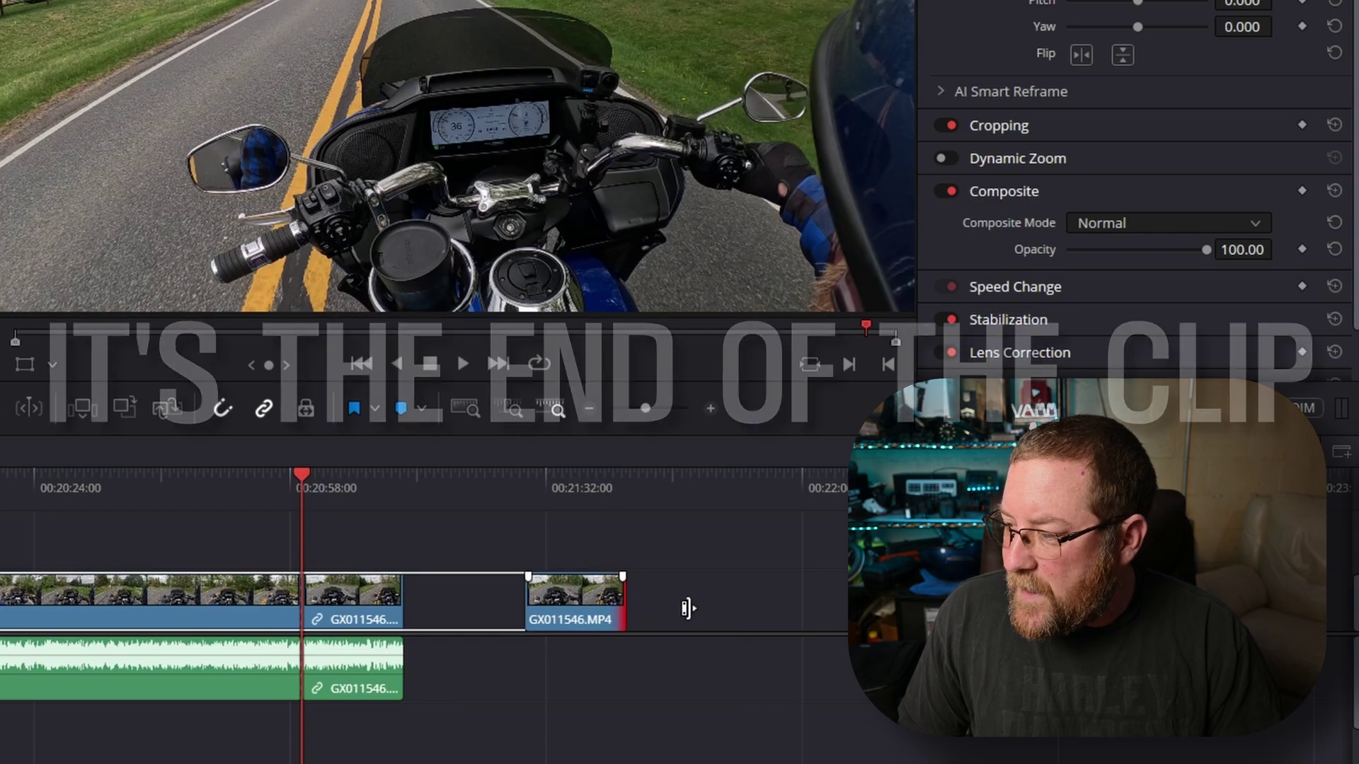
mouse_move(634, 600)
mouse_down()
mouse_move(588, 601)
mouse_move(643, 598)
mouse_move(627, 602)
mouse_up()
drag(368, 763, 690, 614)
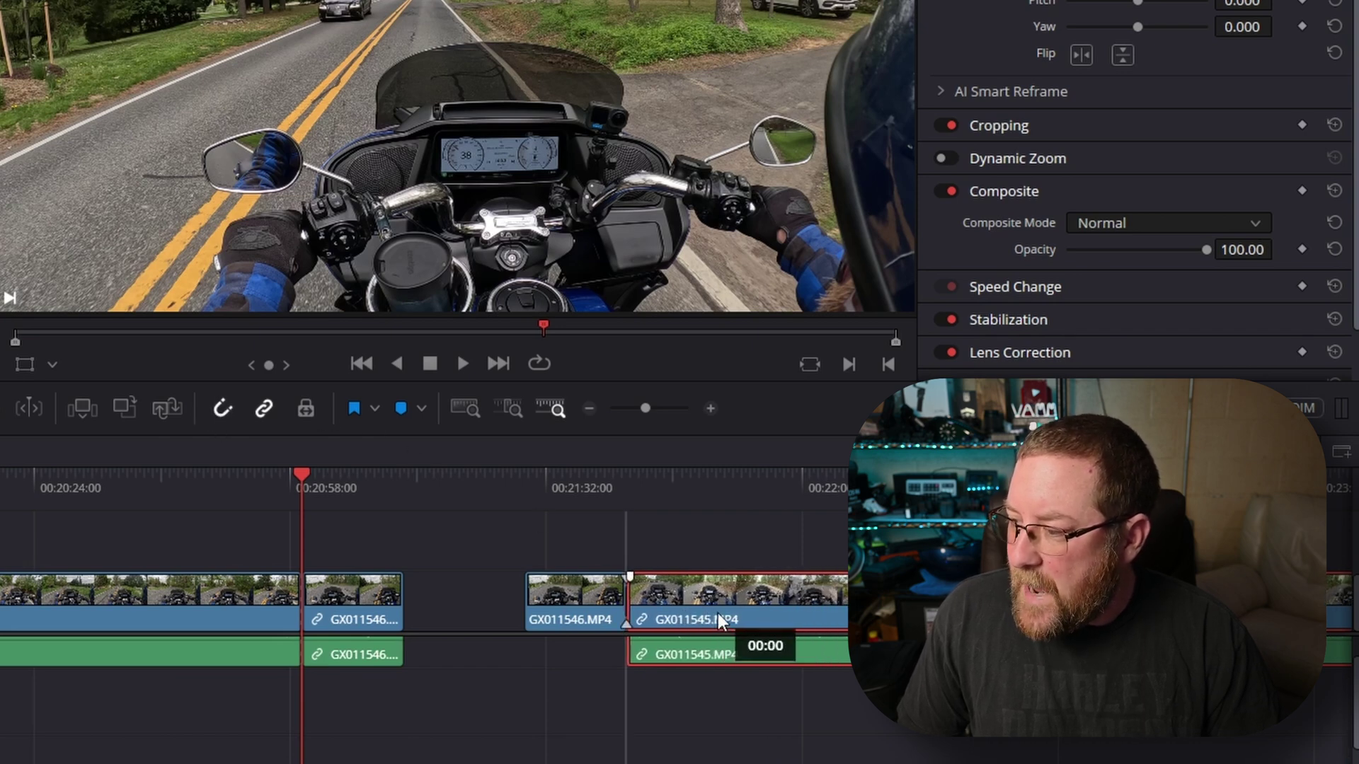
drag(717, 613, 716, 614)
Step: Delete GX011545's audio from A1, then zoom in on the cut and select its outgoing side
alt+click(687, 677)
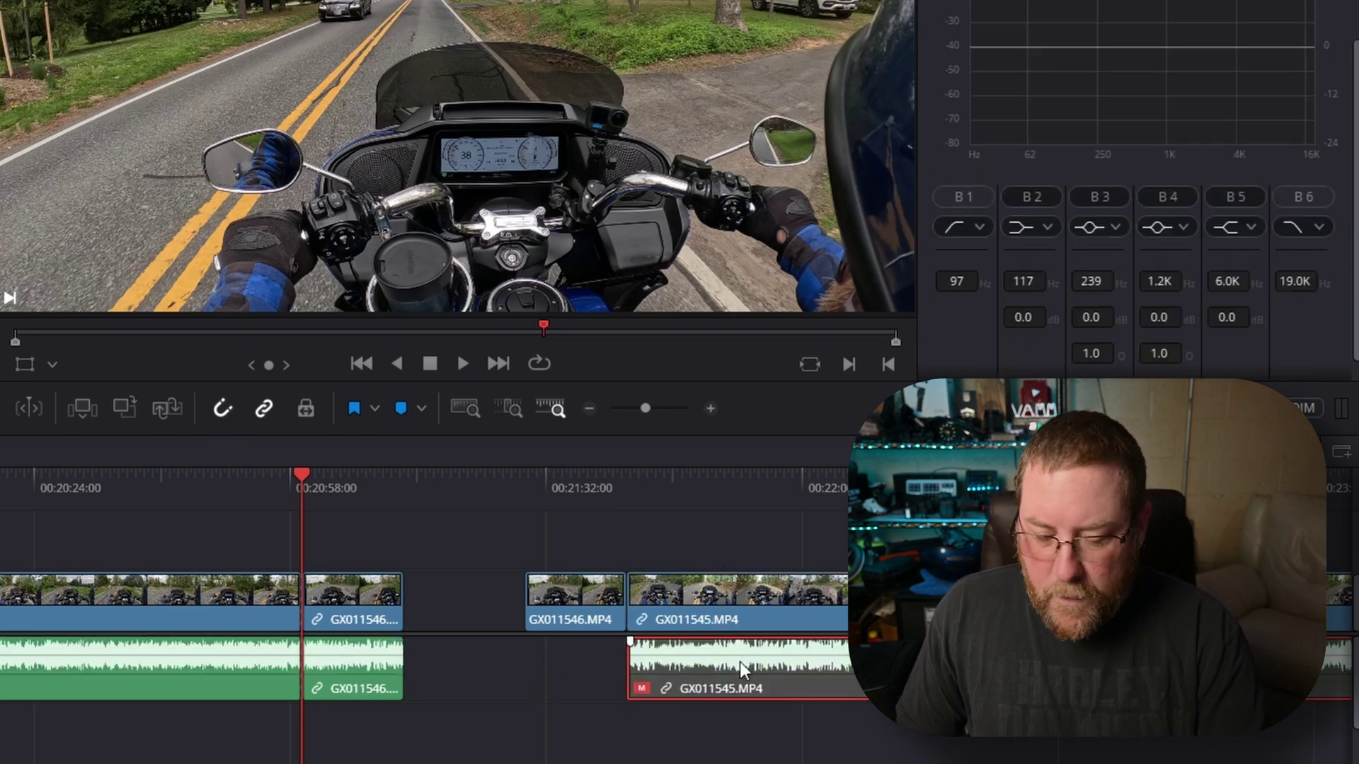
key(Delete)
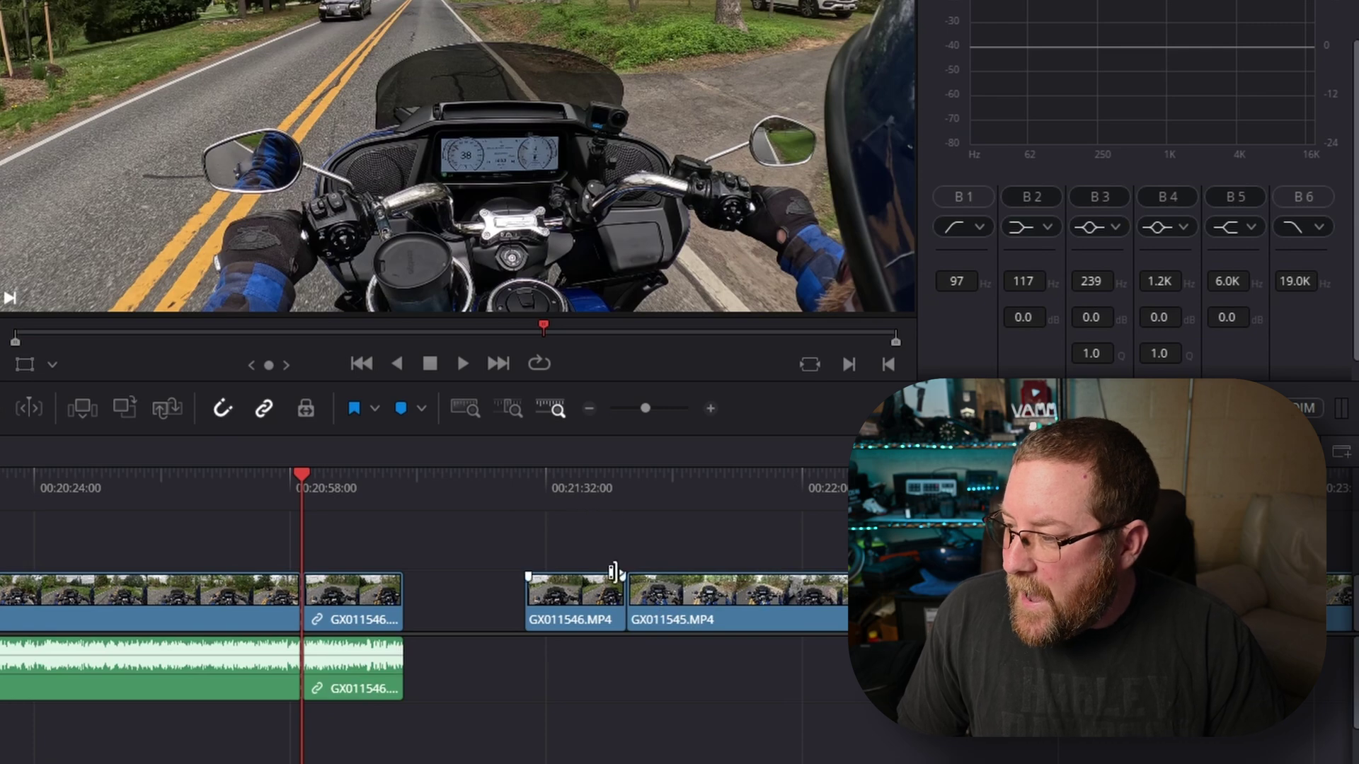
click(628, 478)
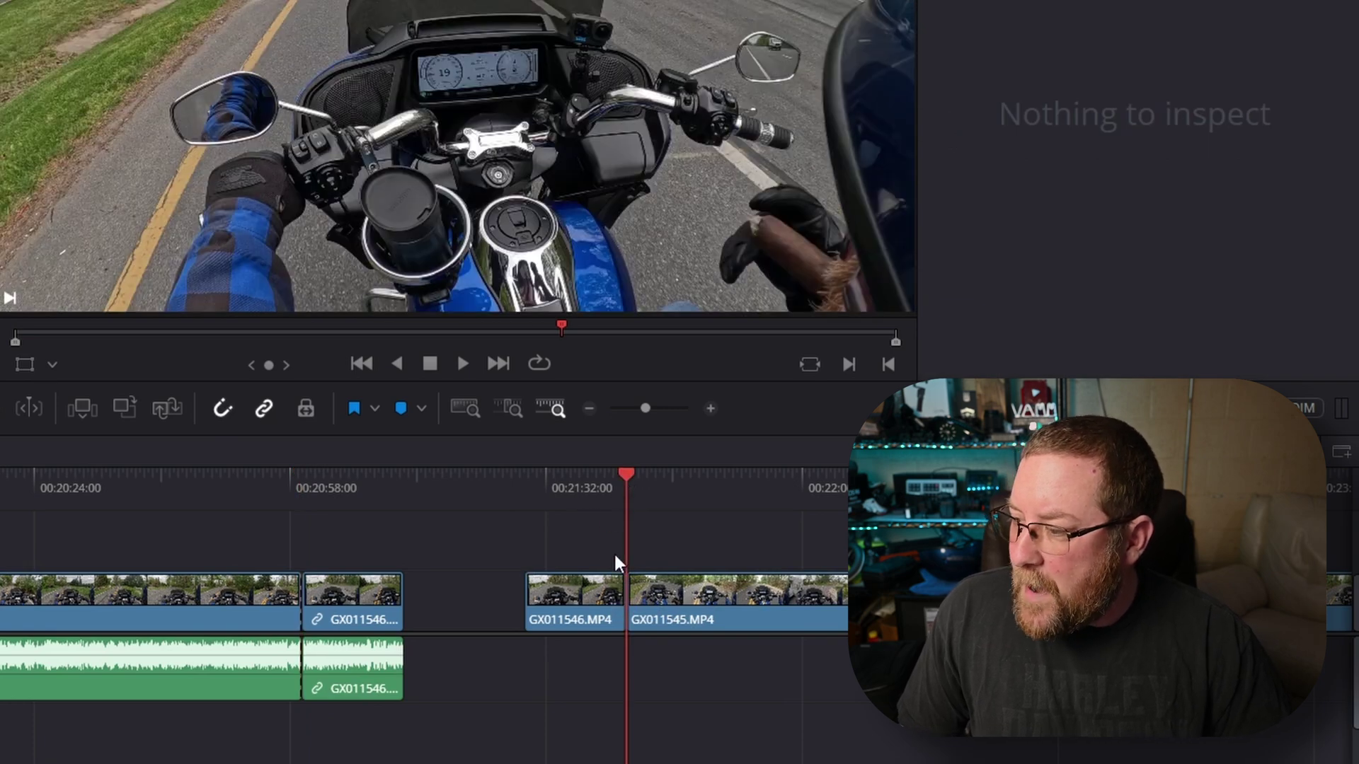
scroll(614, 551, up, 5)
scroll(610, 559, up, 1)
click(252, 520)
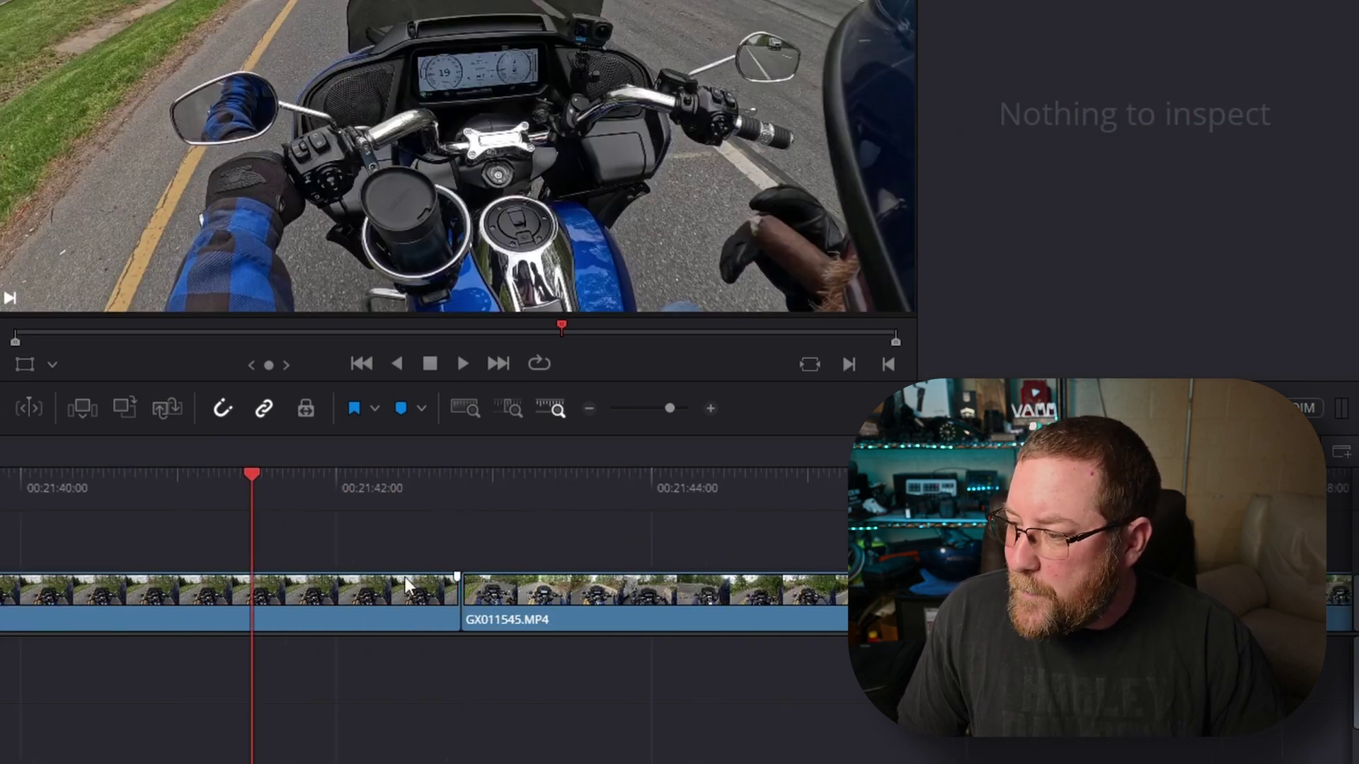
Step: After a failed Cross Dissolve drop, trim about 15 frames from GX011546's tail and slide GX011545 against it
click(465, 605)
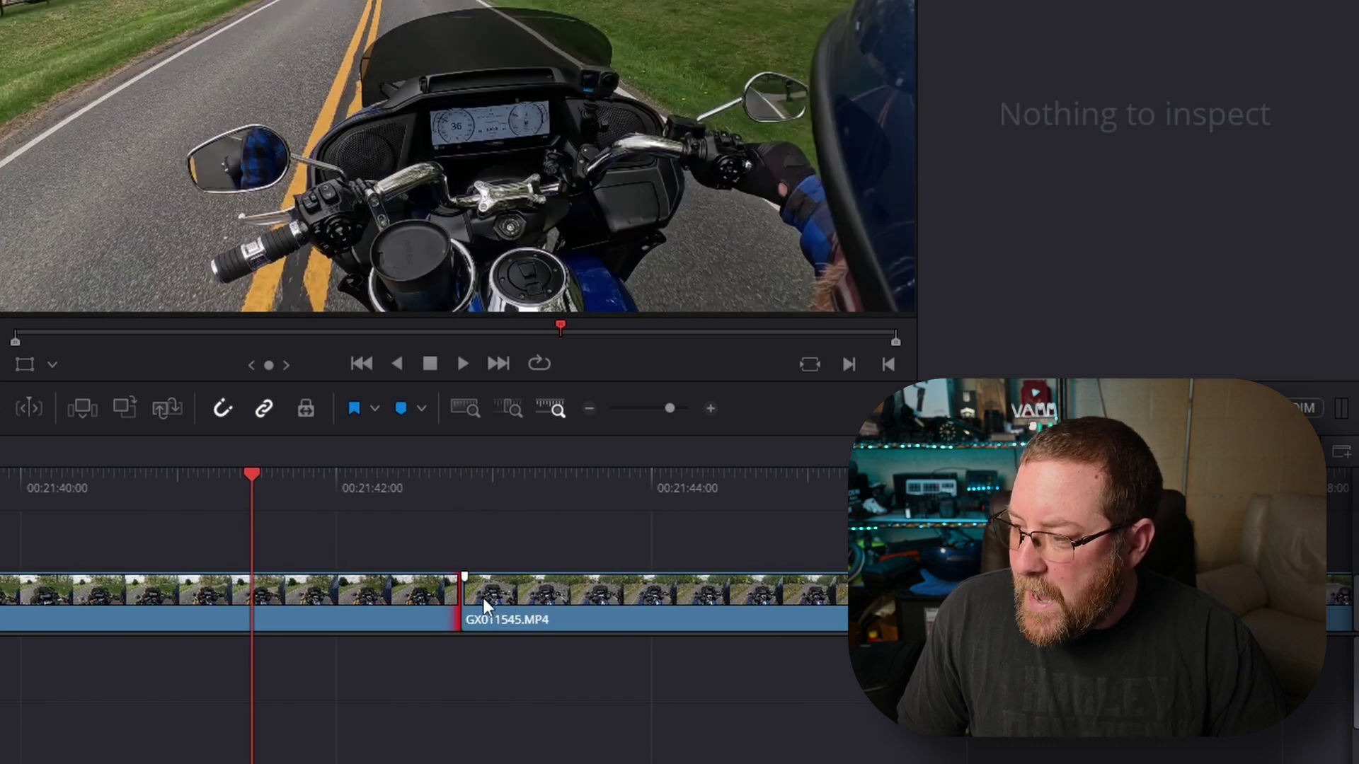
drag(475, 597, 477, 596)
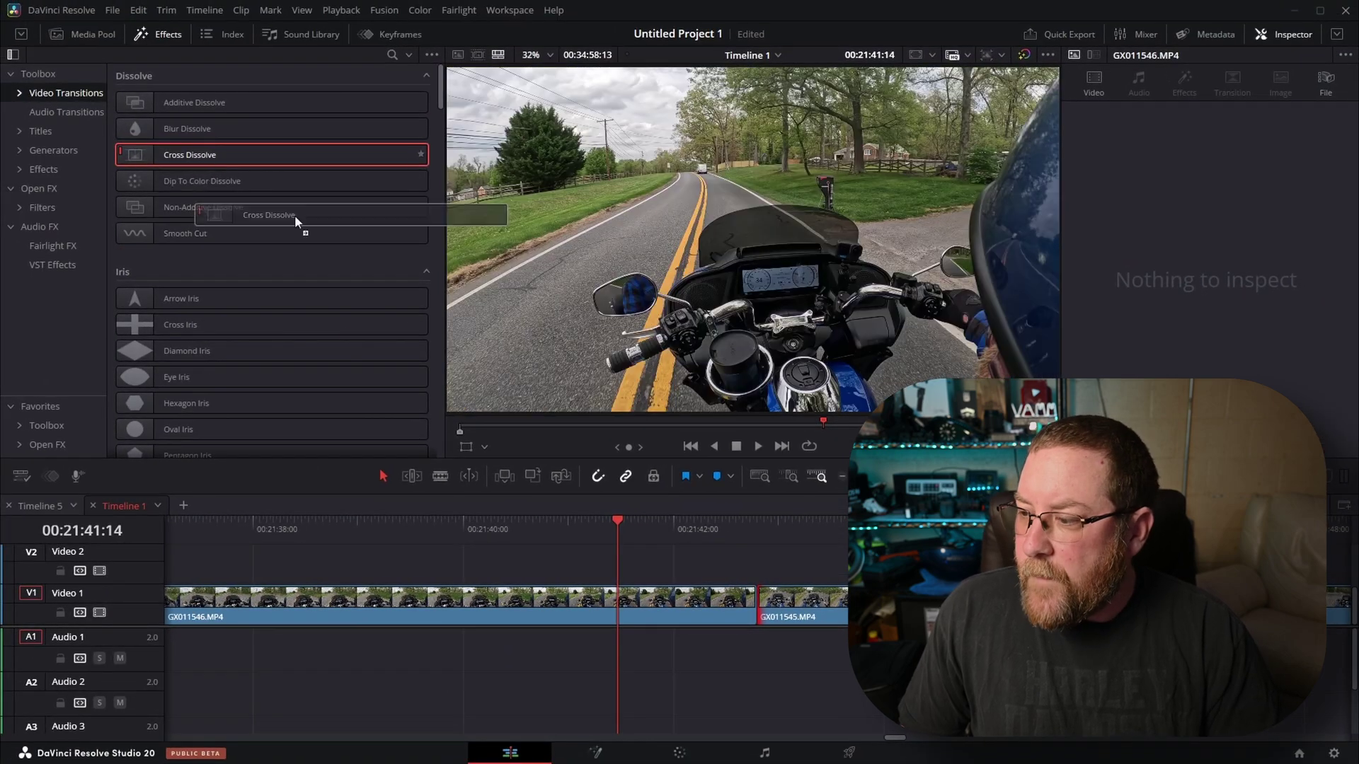
drag(295, 215, 722, 606)
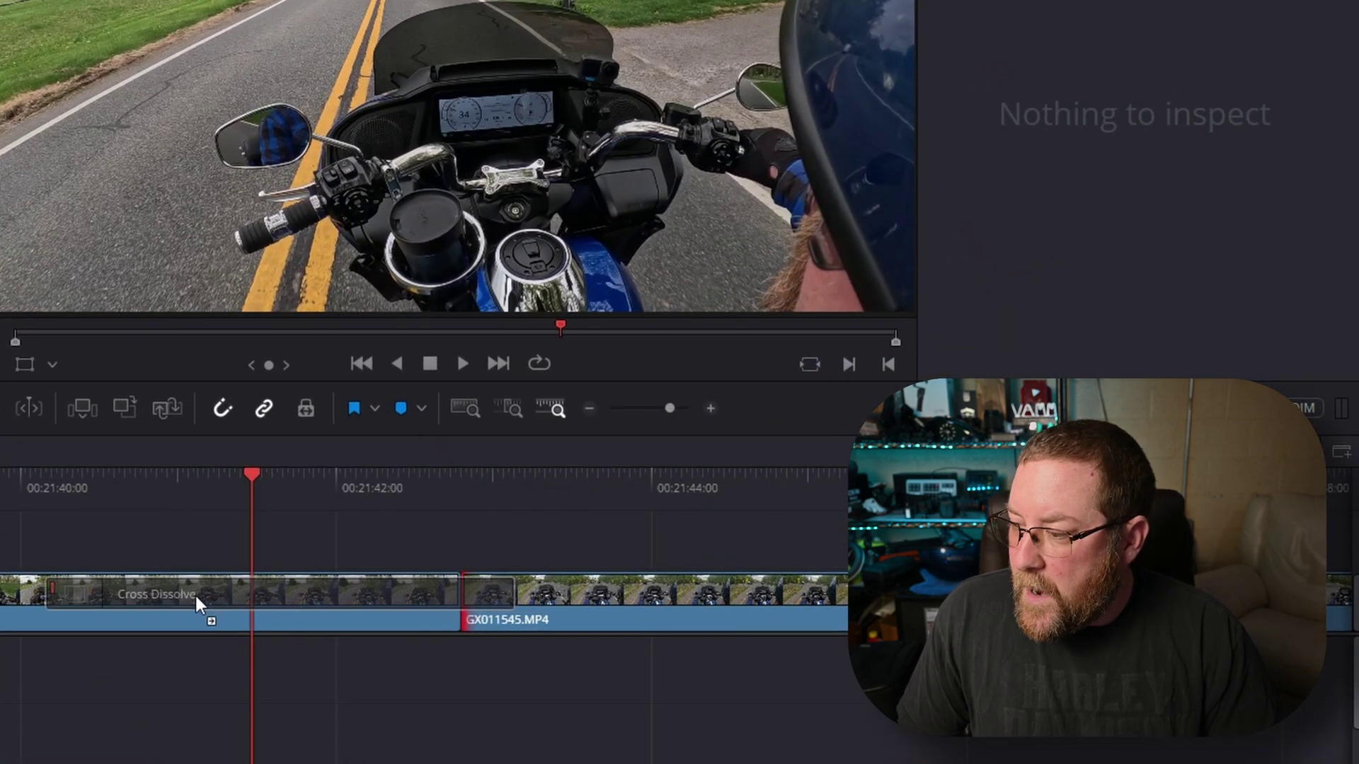
drag(398, 604, 397, 605)
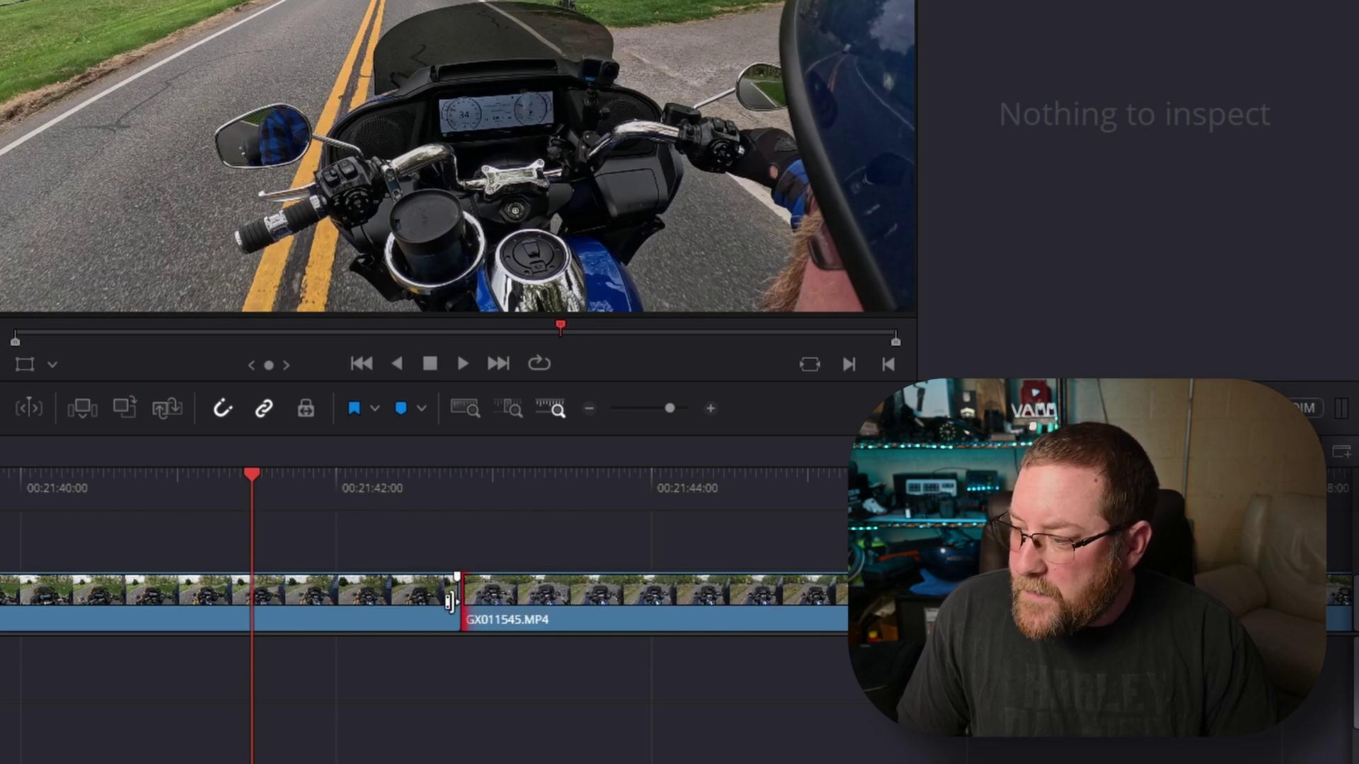
drag(451, 601, 370, 606)
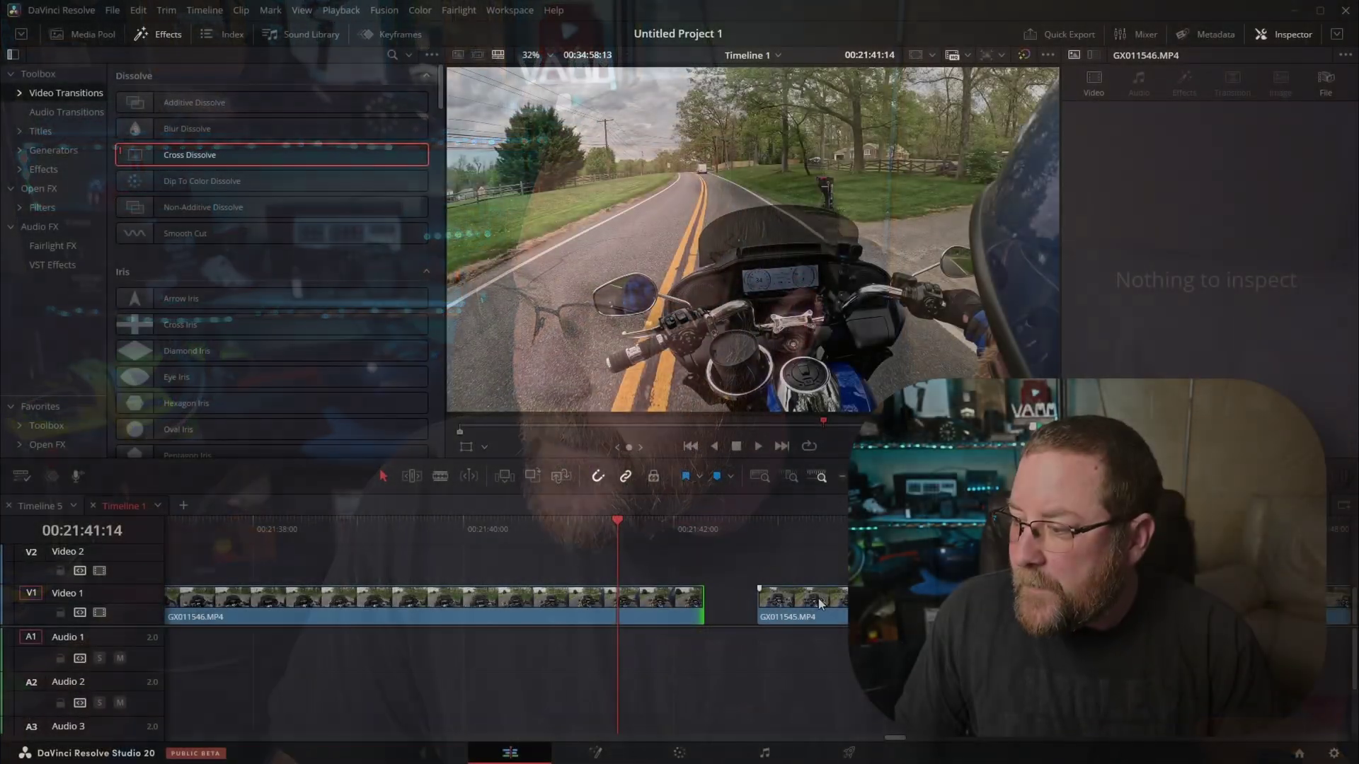
drag(818, 597, 771, 600)
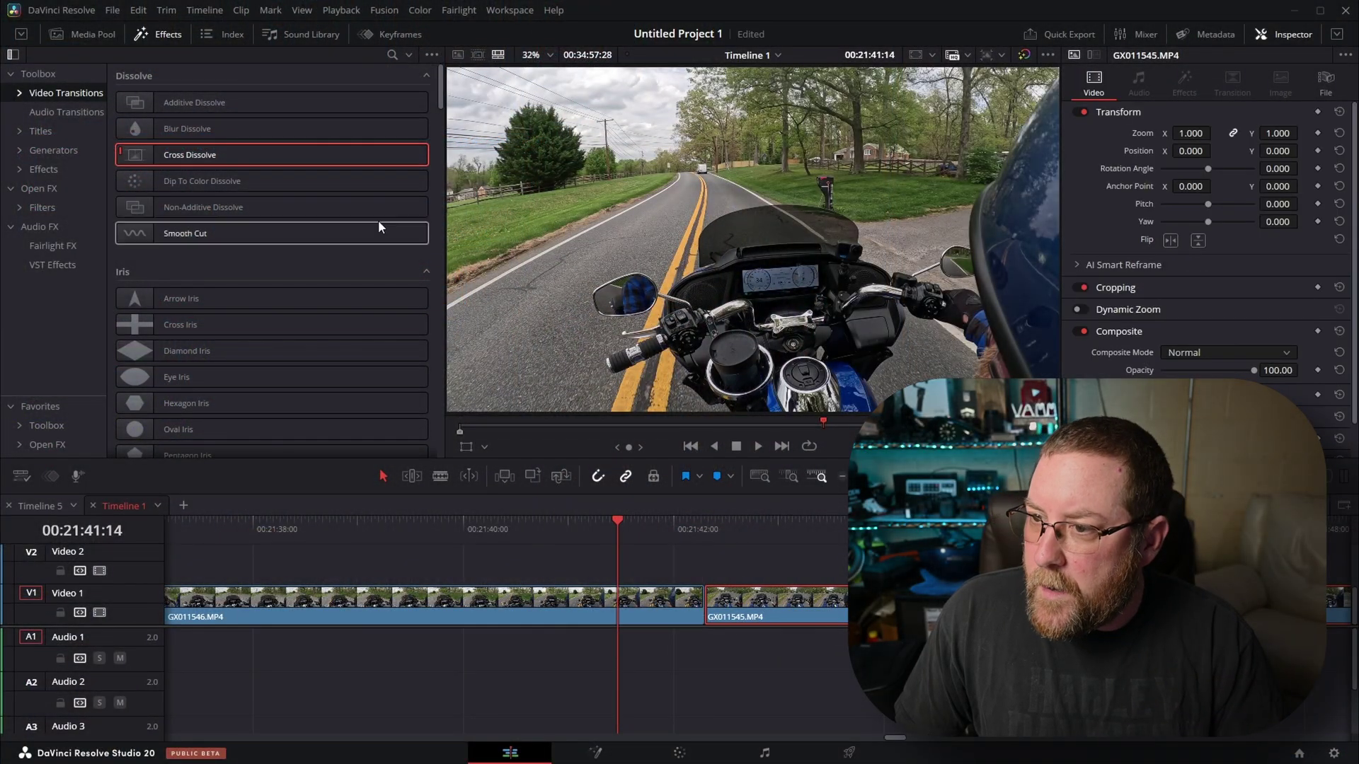
Step: Trim 15 frames off GX011546's end and move GX011545 left to close the gap
drag(188, 163, 704, 617)
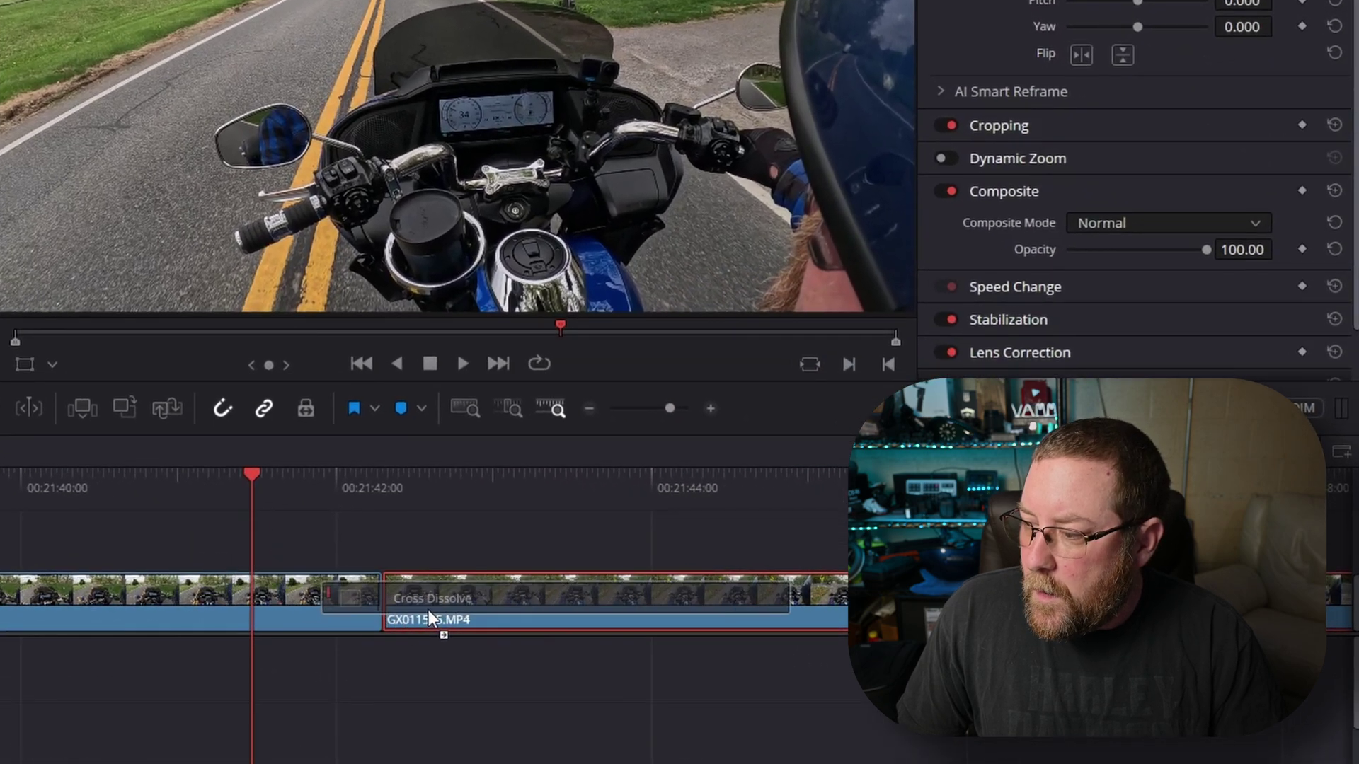
drag(428, 610, 592, 605)
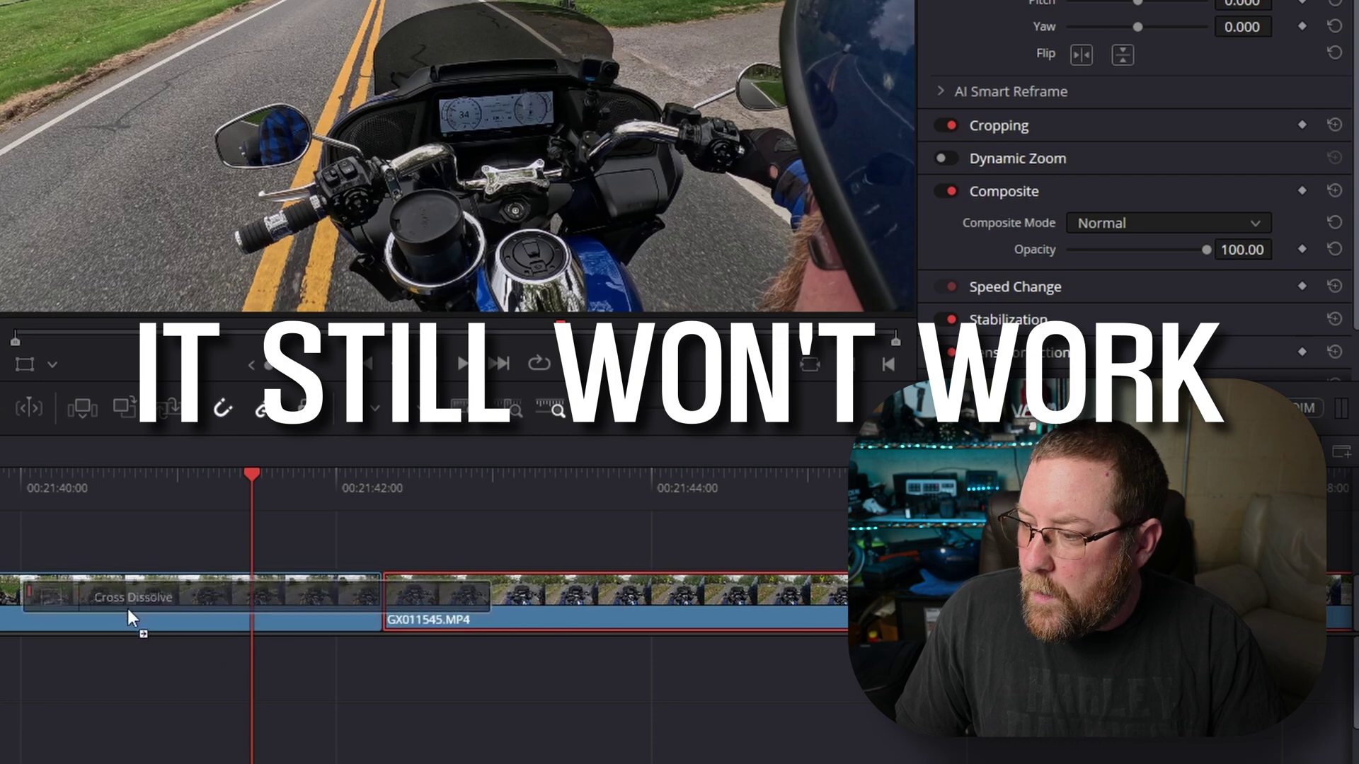
drag(128, 610, 6, 606)
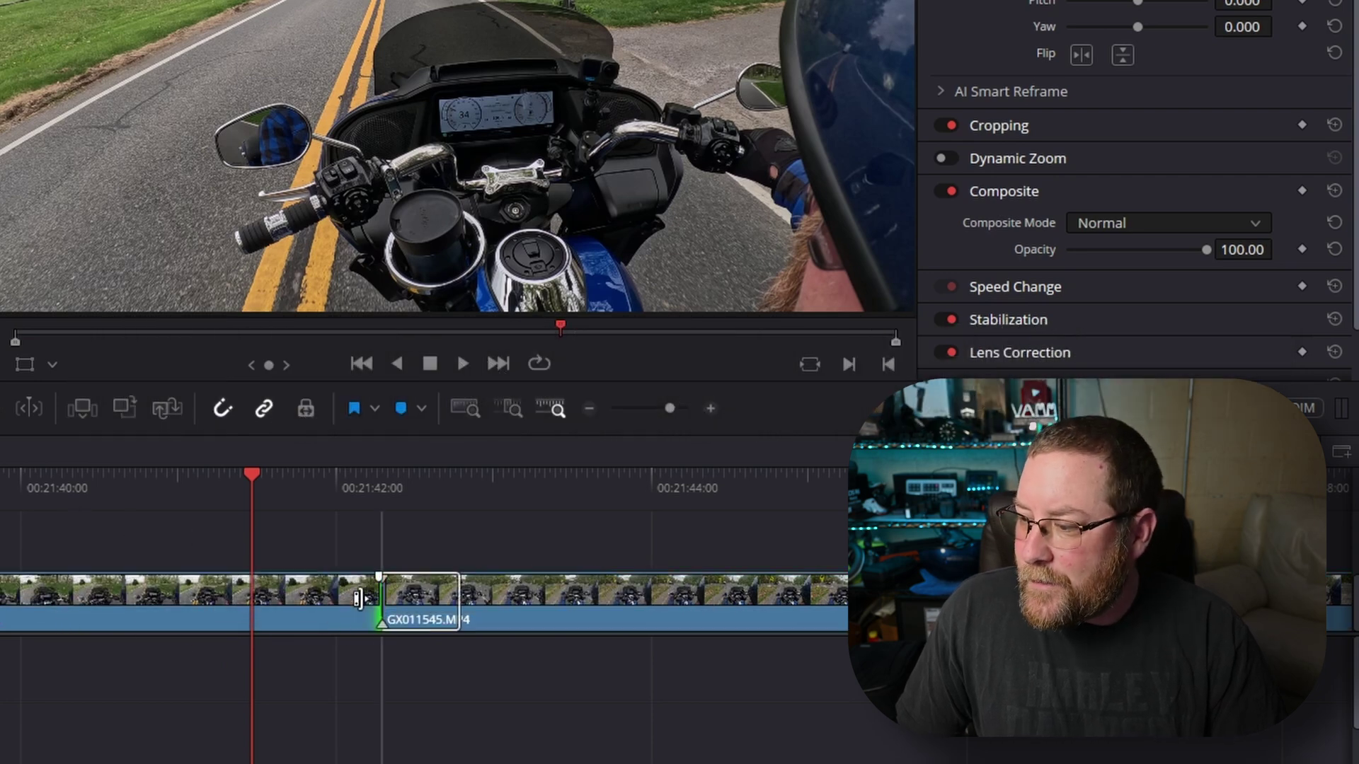
drag(379, 610, 289, 612)
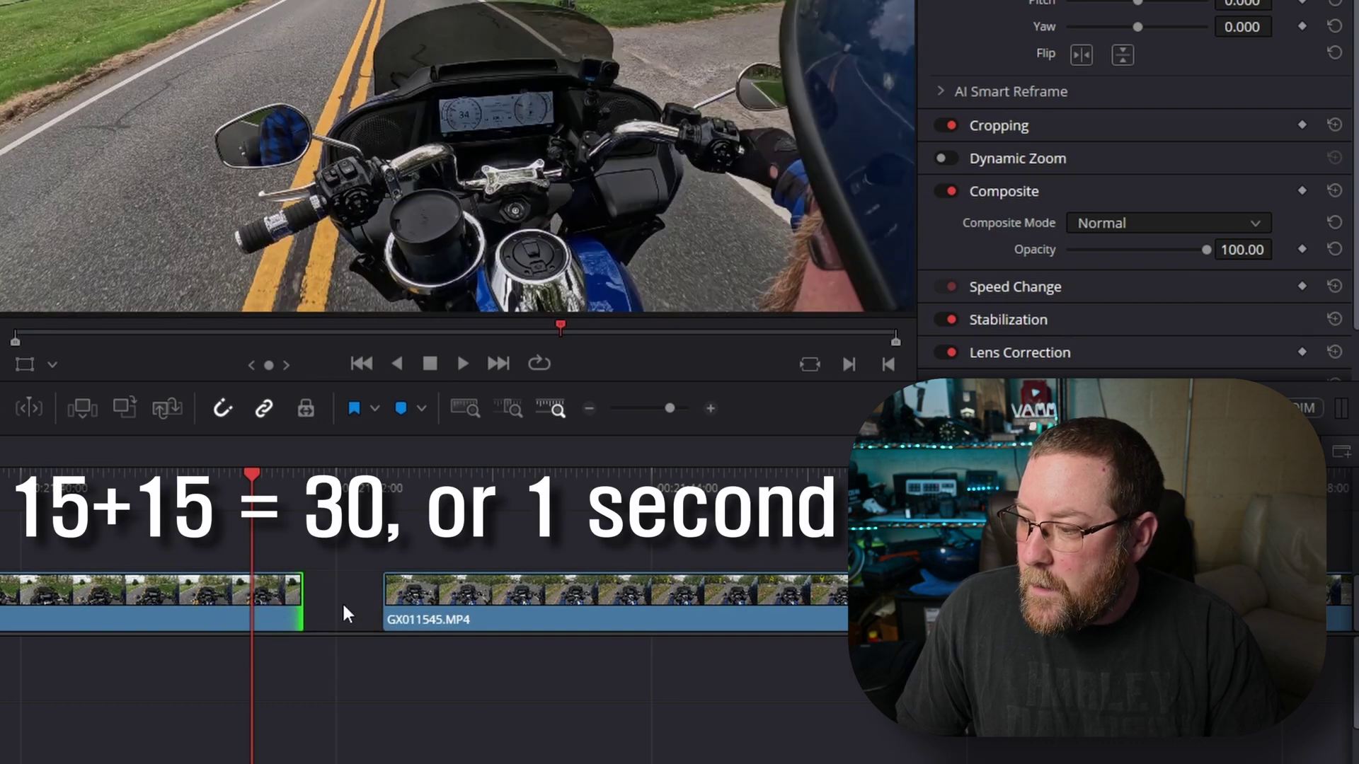
drag(438, 603, 357, 614)
Step: Drop a Cross Dissolve at the start of GX011545 on the cut
drag(573, 615, 573, 615)
drag(71, 70, 650, 602)
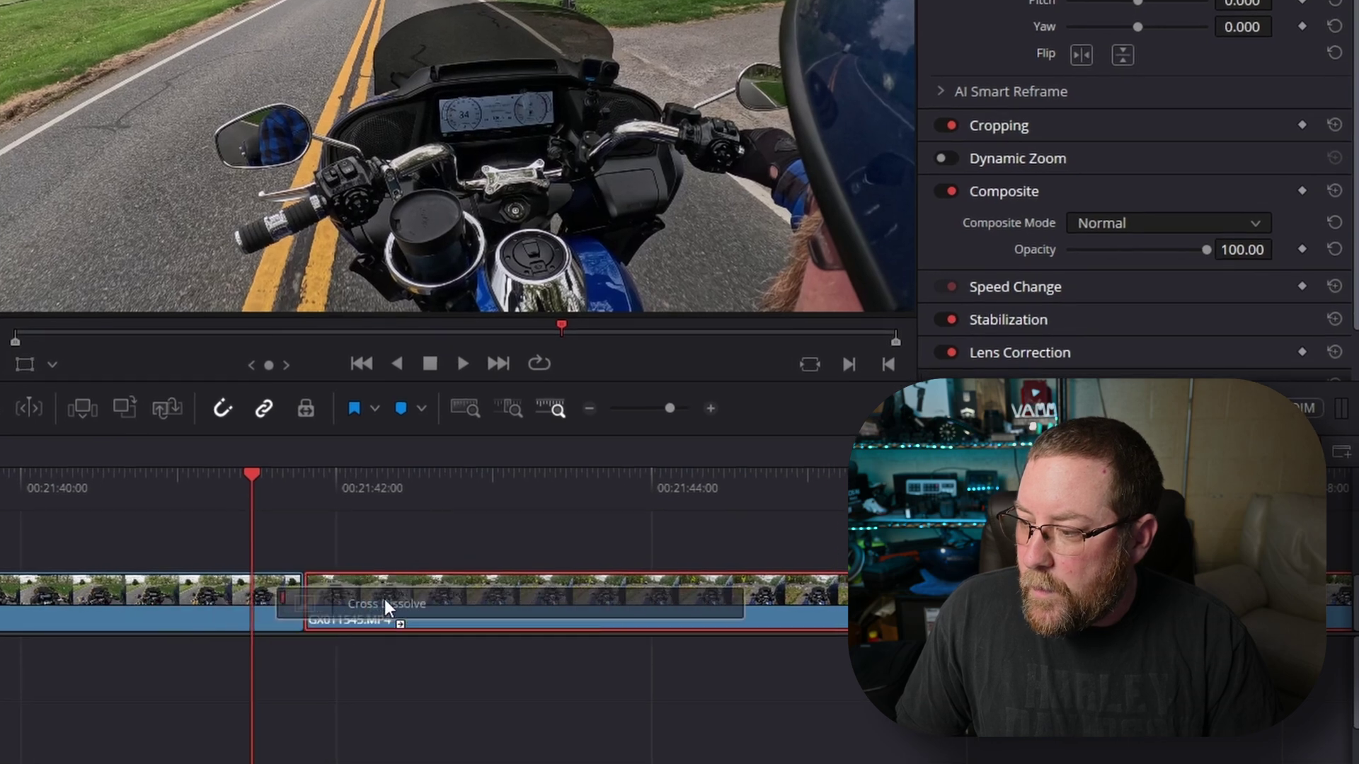
drag(346, 600, 329, 614)
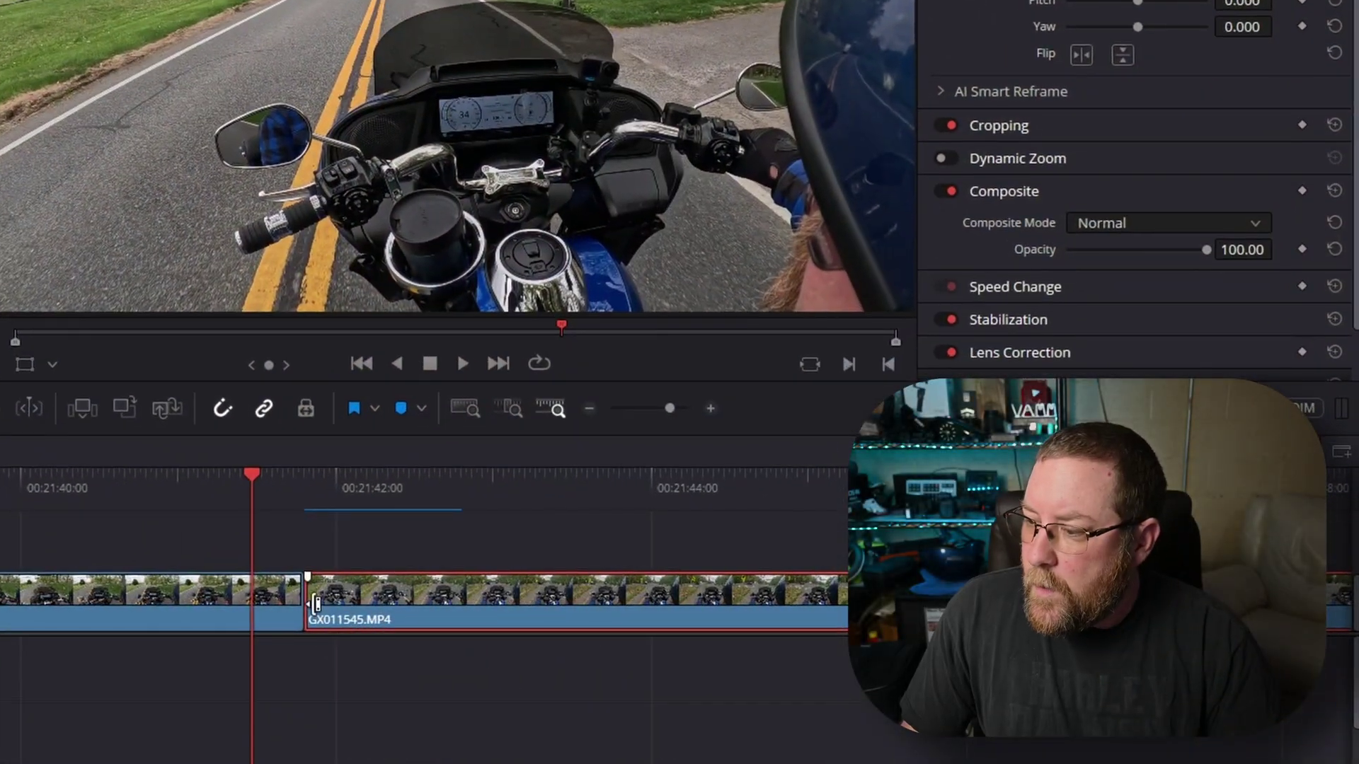
Step: Trim 15 frames off GX011545's head, adjust GX011546's tail, and delete the gap so the clips sit flush
click(668, 605)
drag(327, 602, 406, 602)
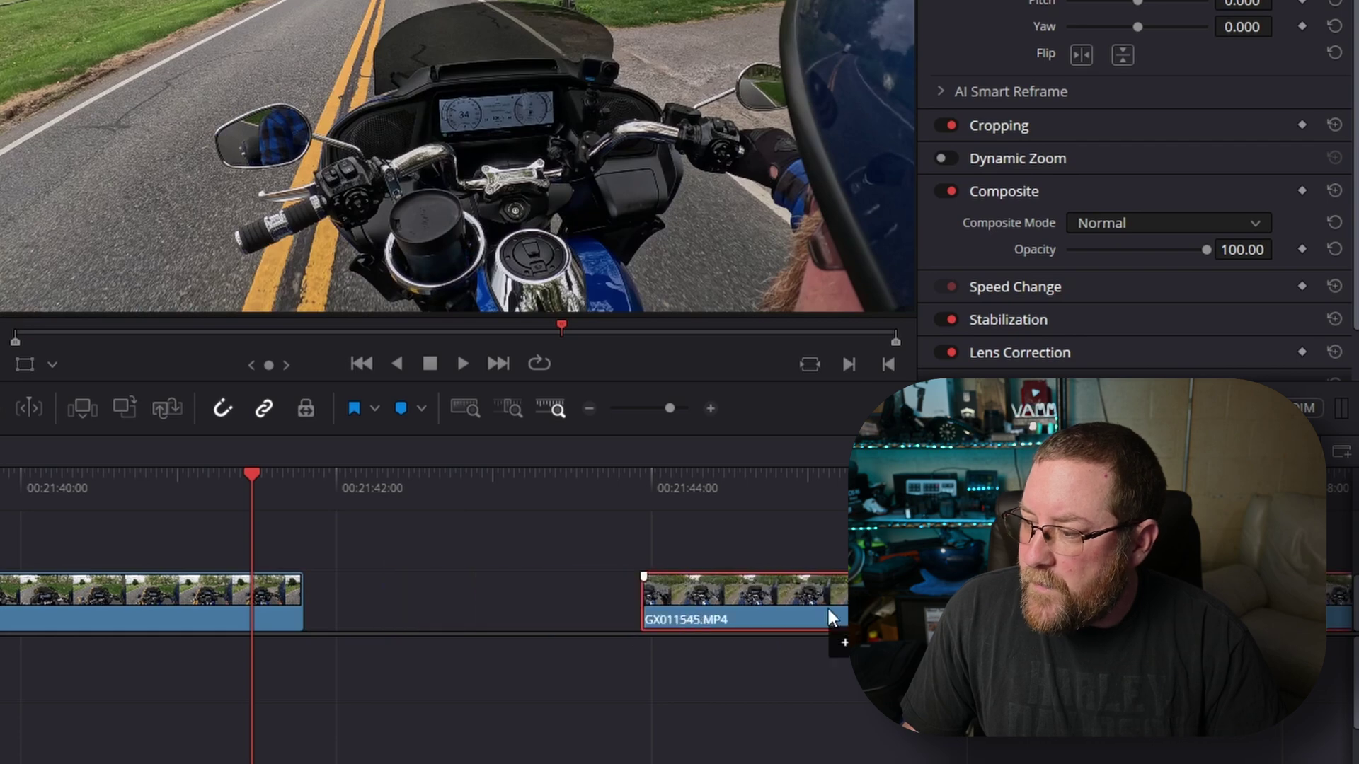
drag(312, 596, 382, 601)
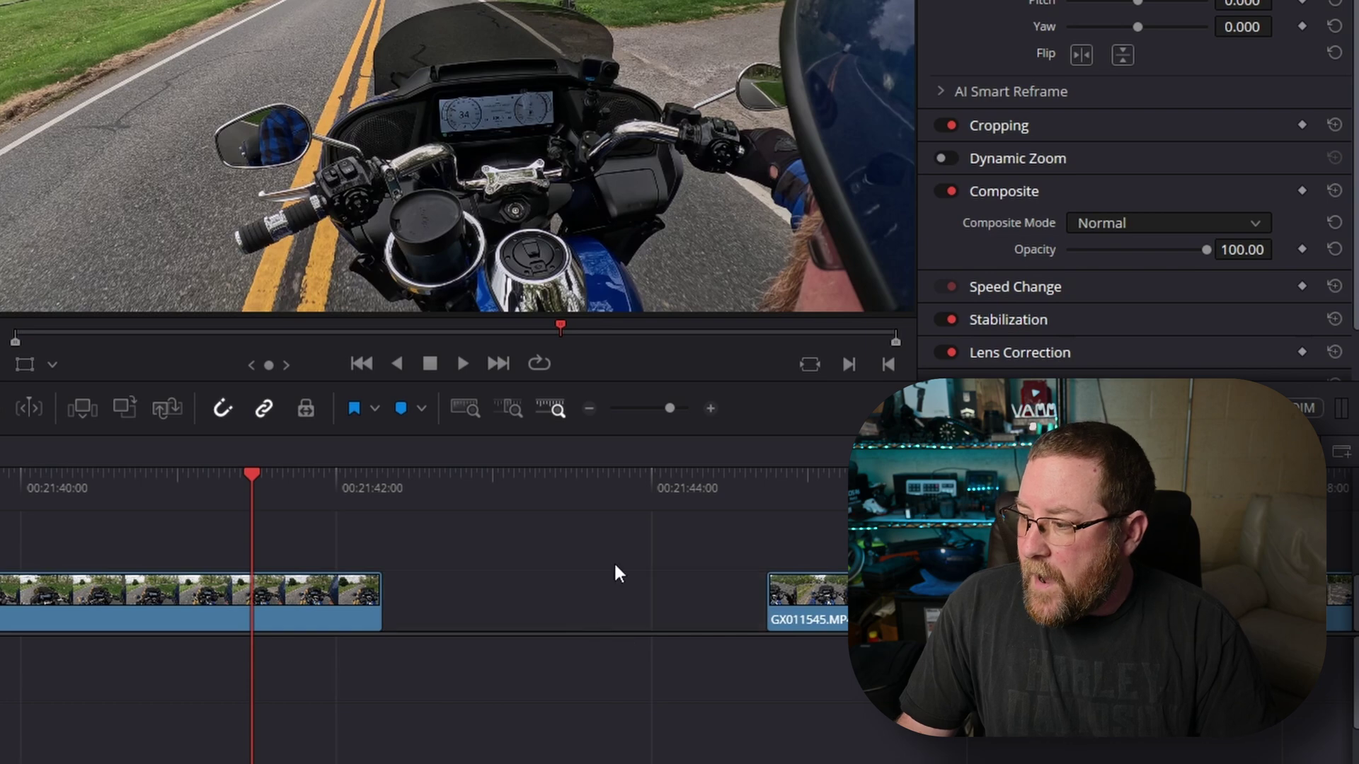
key(Delete)
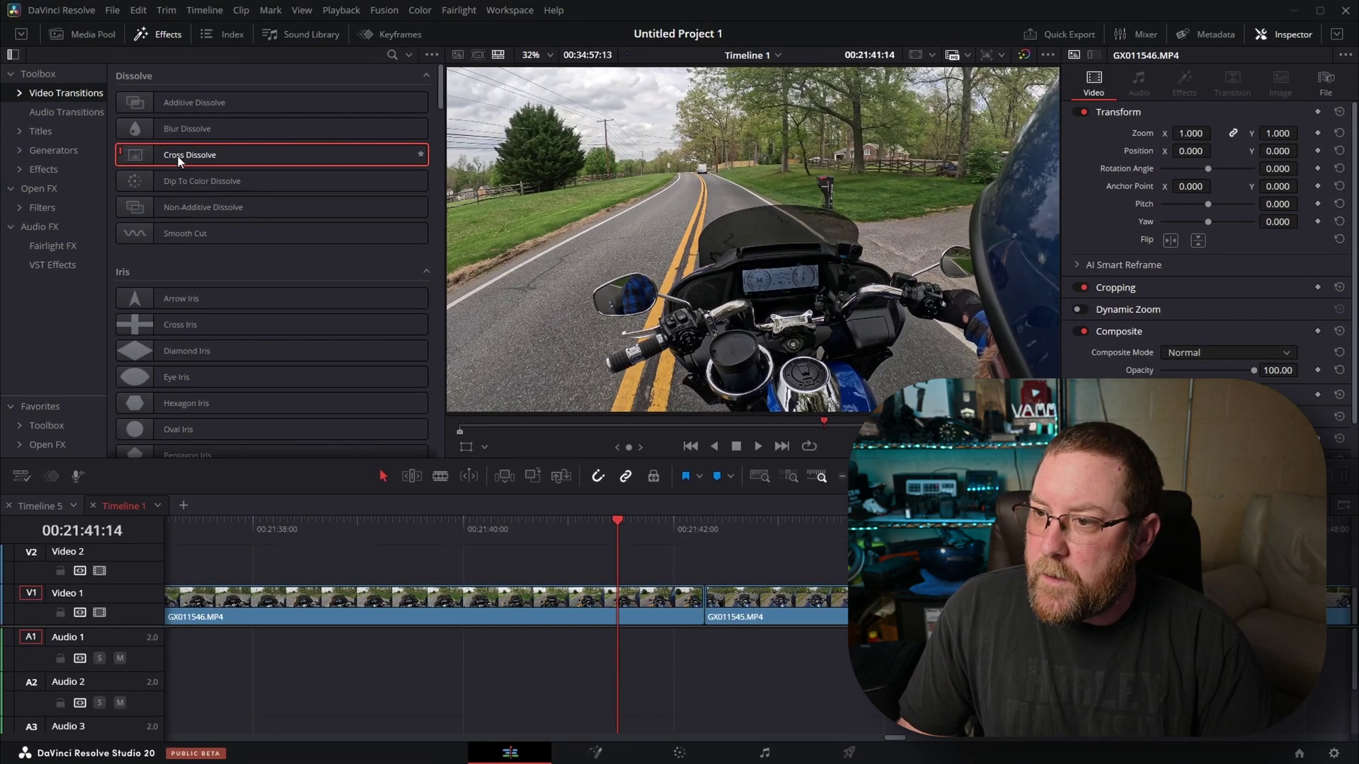
Step: Drop a Cross Dissolve on the GX011546/GX011545 cut on Video 1 and play it back once
drag(244, 214, 699, 606)
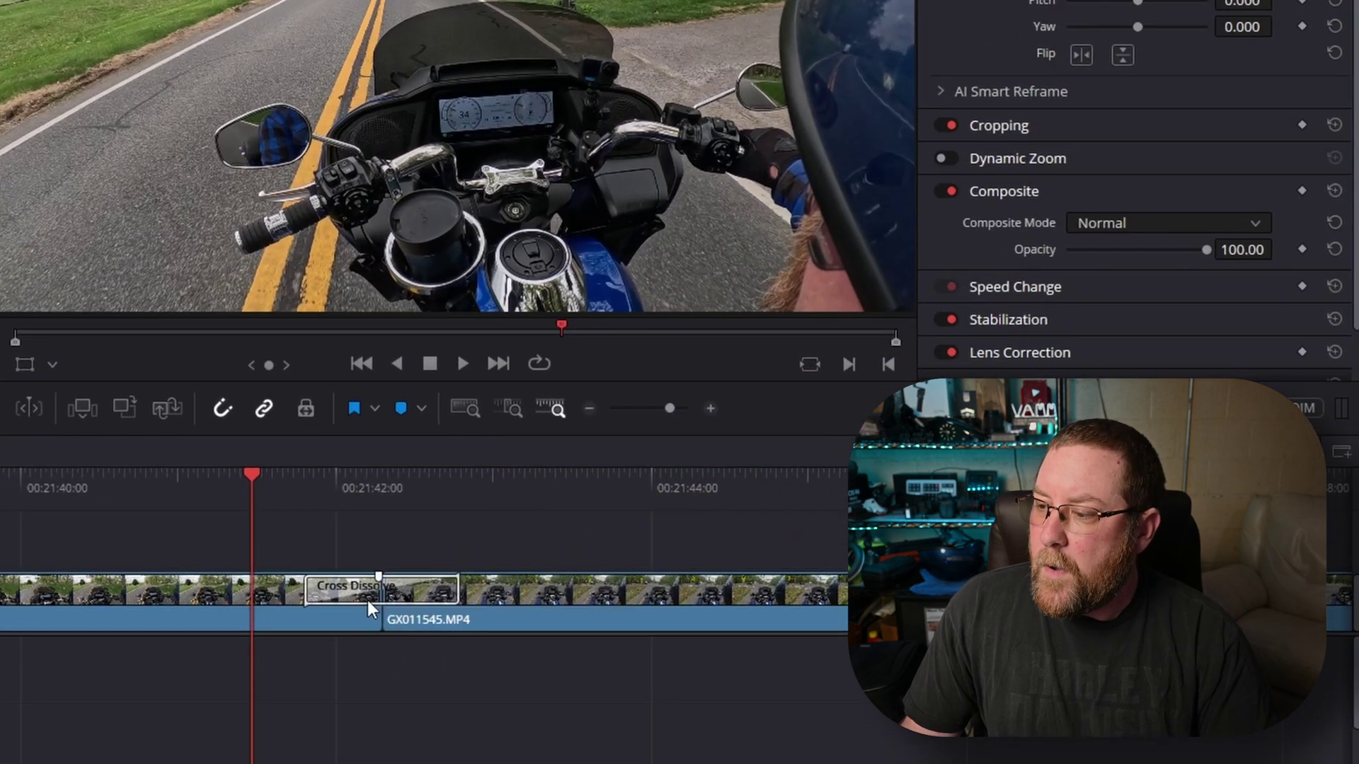
key(space)
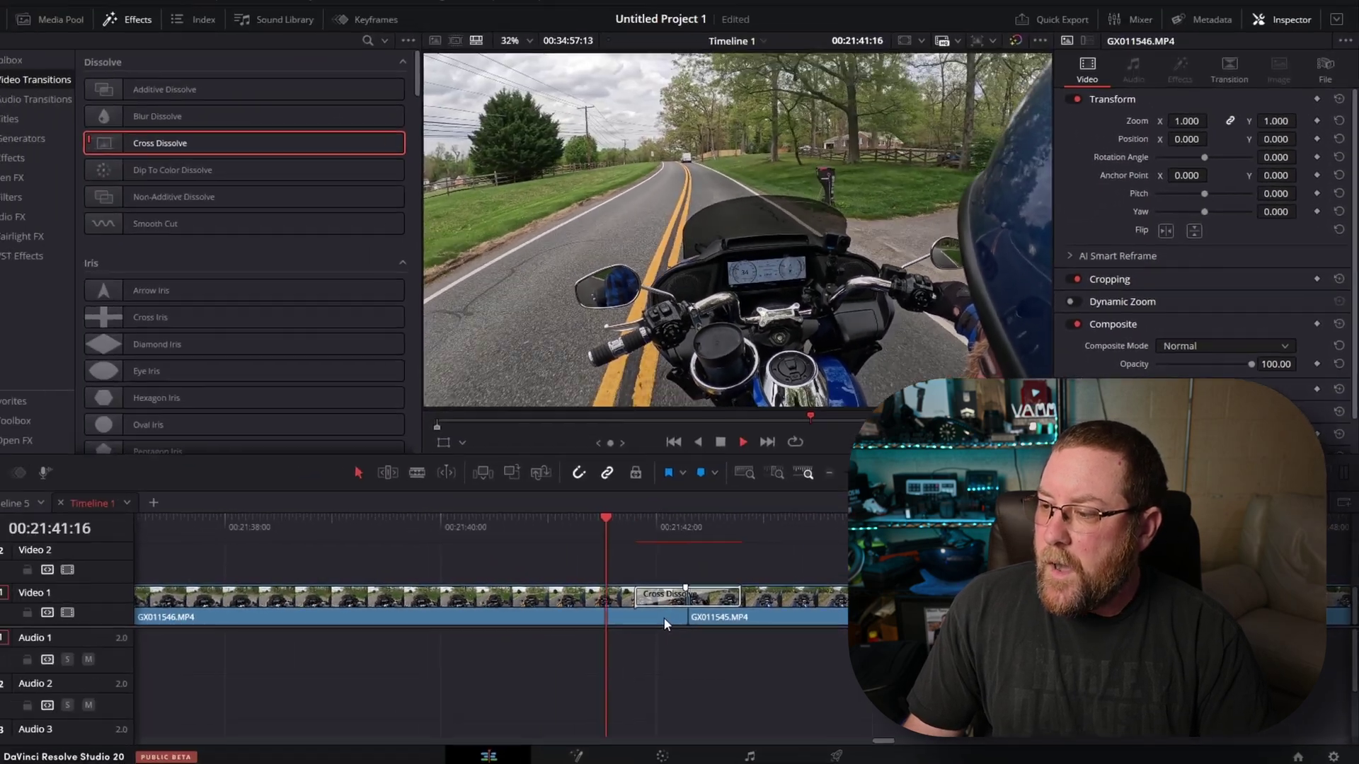
key(space)
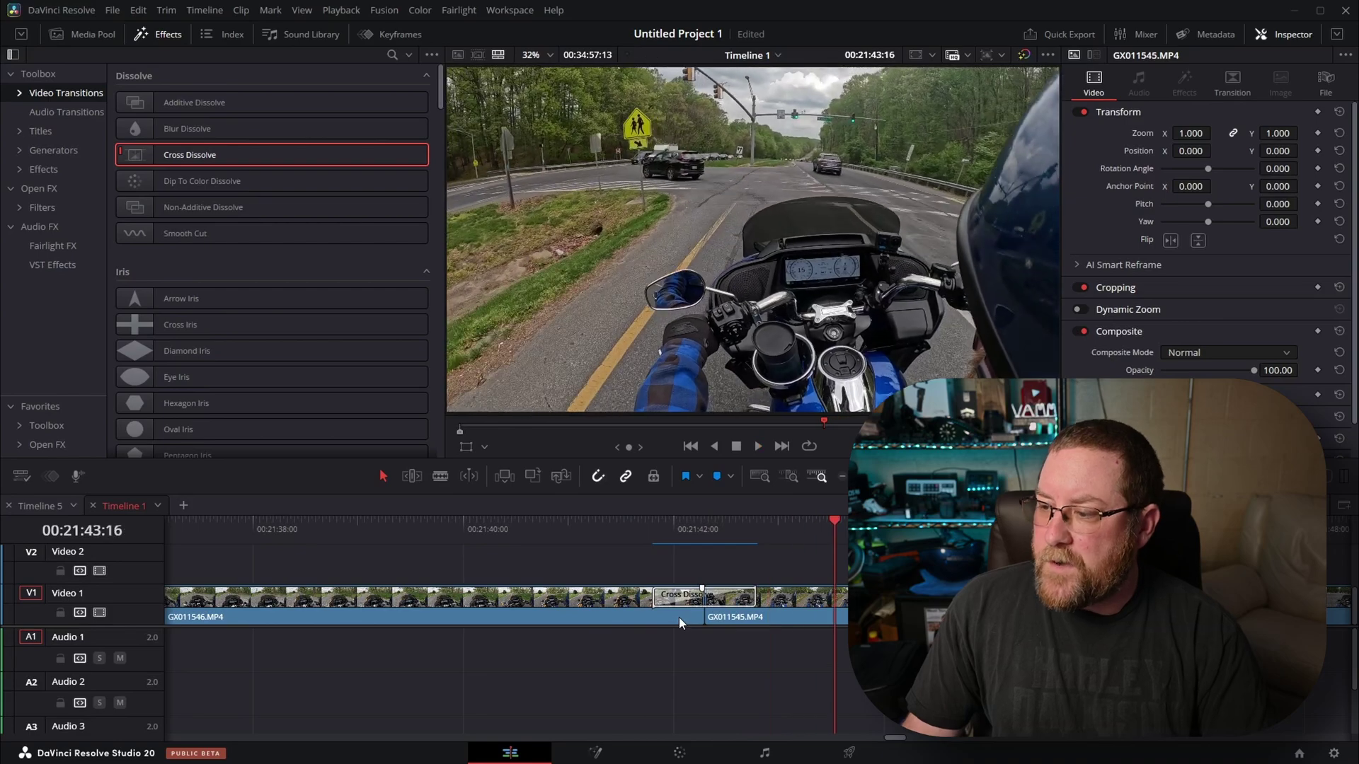